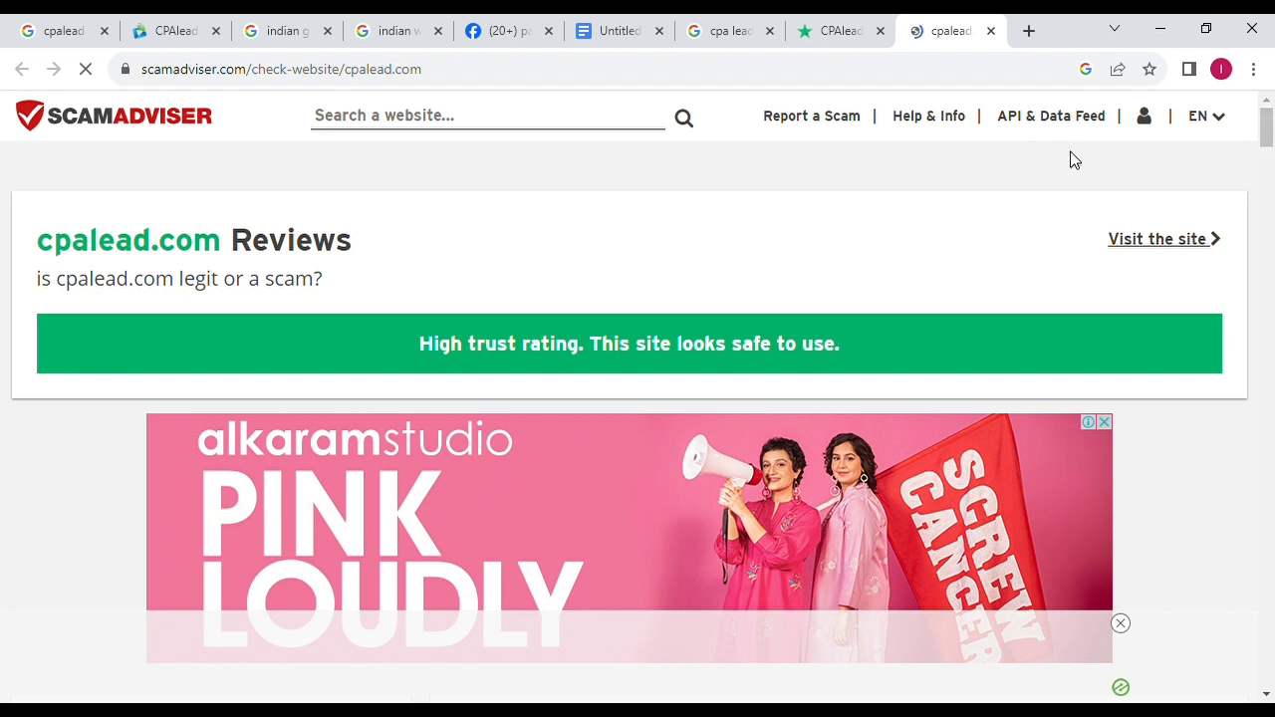
# Examine the trust ratings and user reviews for cpalead.com on ScamAdviser and Trustpilot
pyautogui.moveTo(31, 239); pyautogui.dragTo(221, 242)
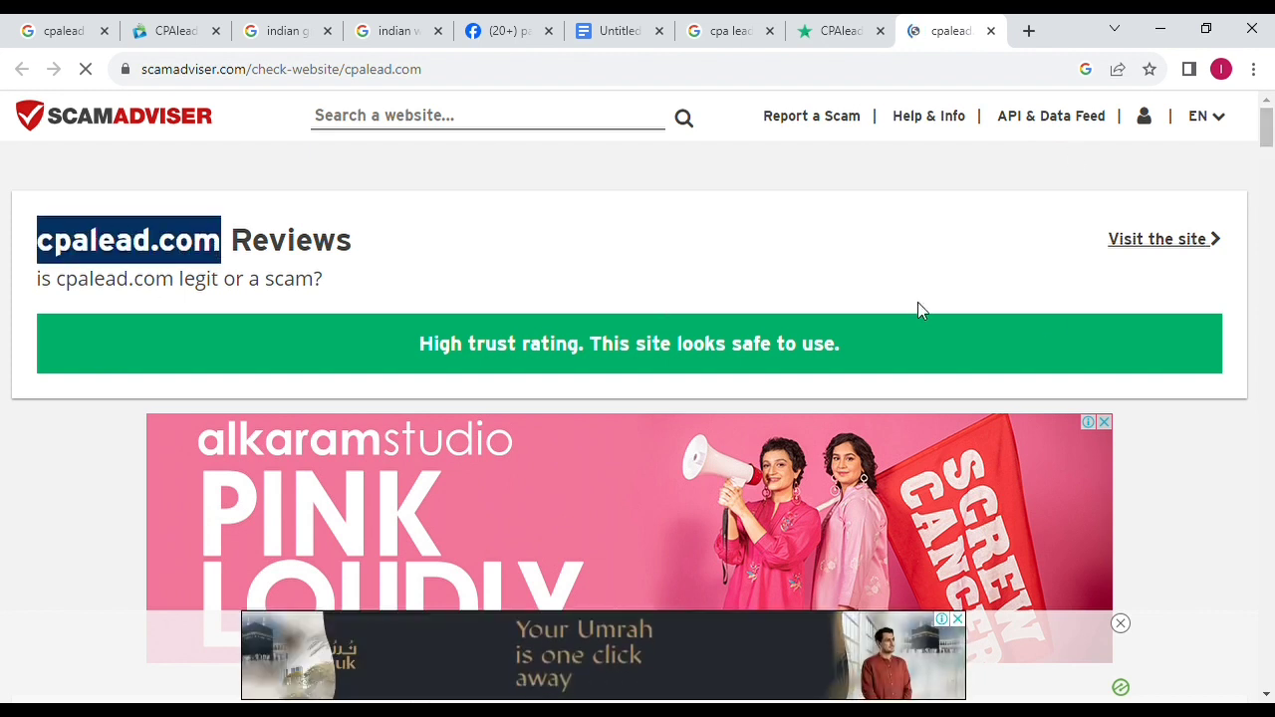
pyautogui.moveTo(1267, 140); pyautogui.dragTo(1145, 173)
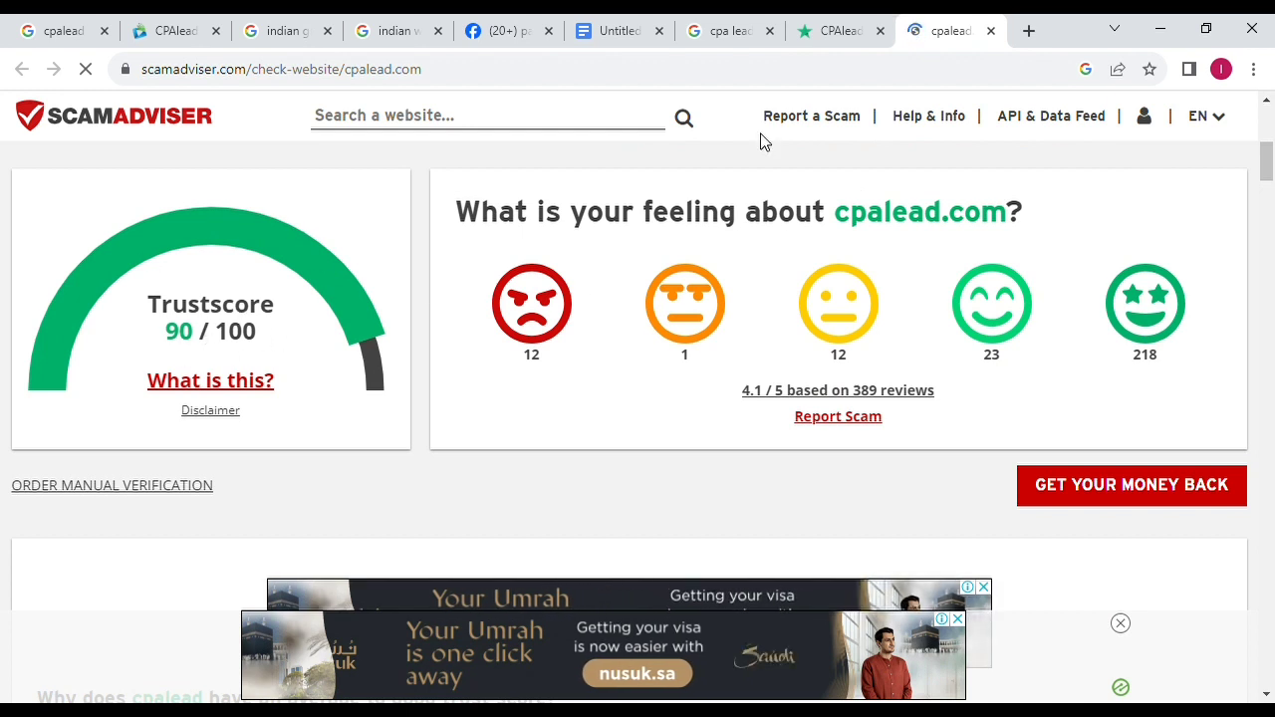
pyautogui.click(842, 31)
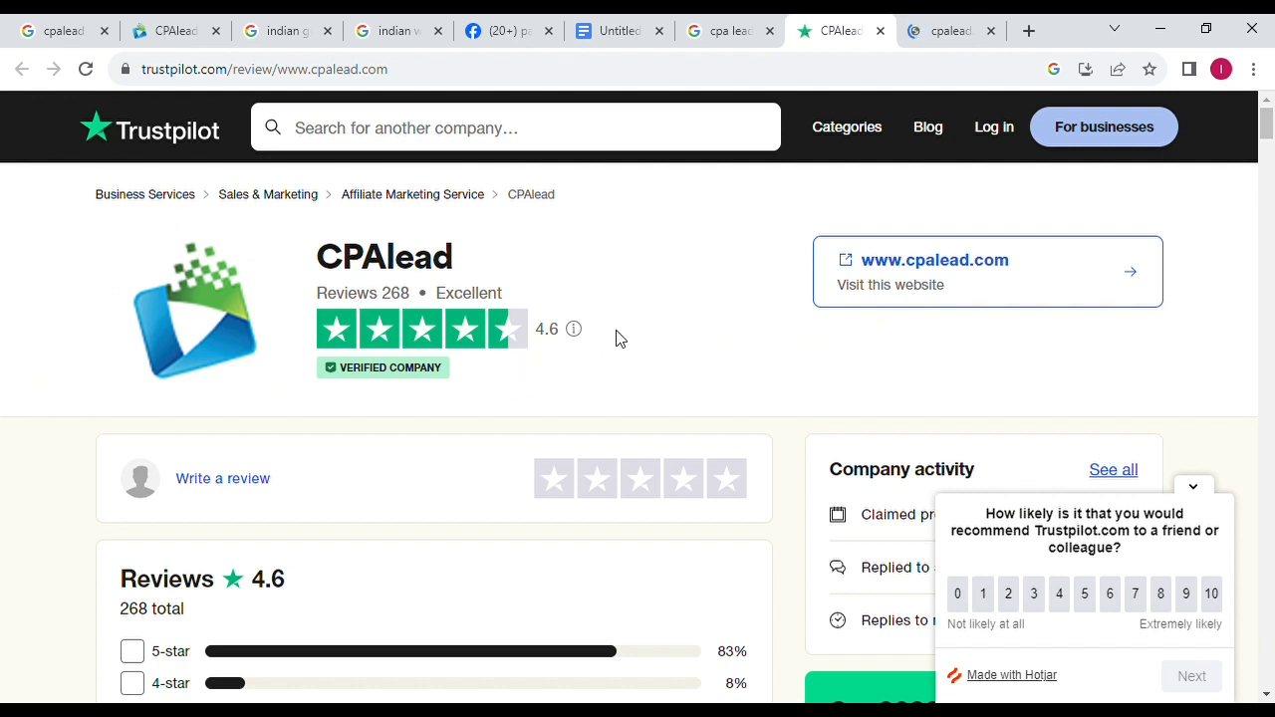
pyautogui.moveTo(1268, 125); pyautogui.dragTo(1268, 130)
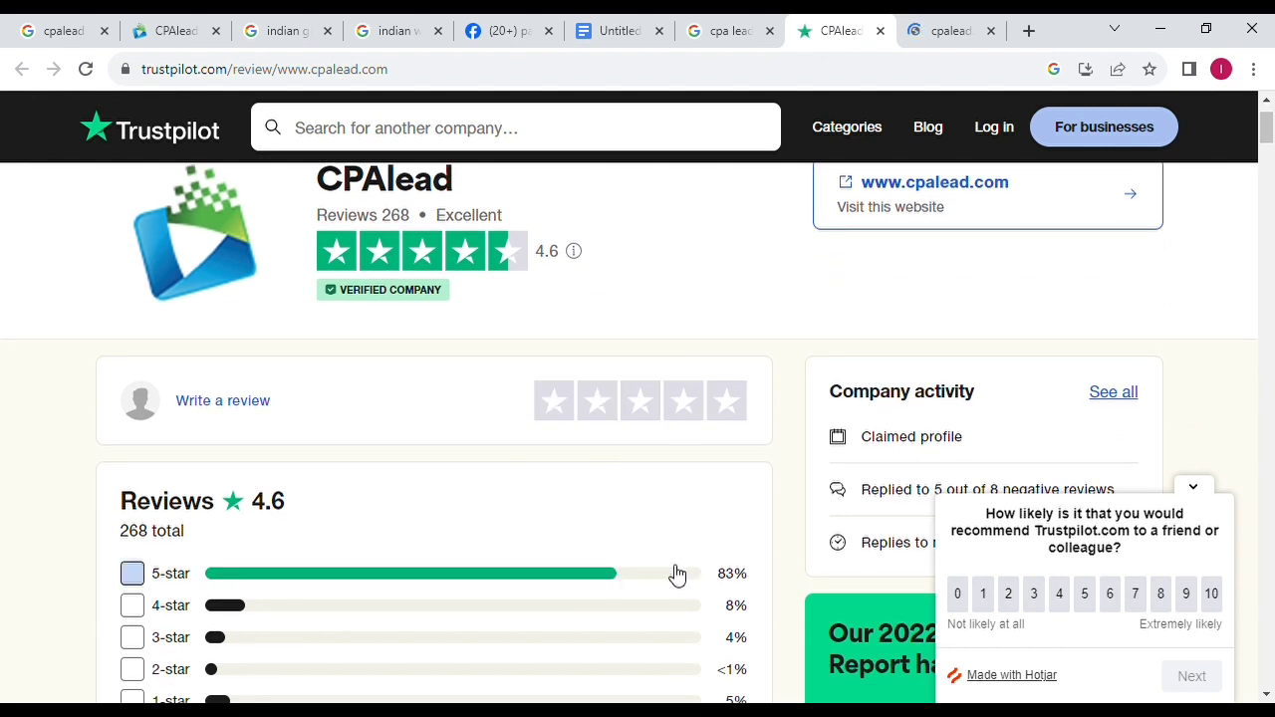
pyautogui.moveTo(1267, 130); pyautogui.dragTo(1268, 123)
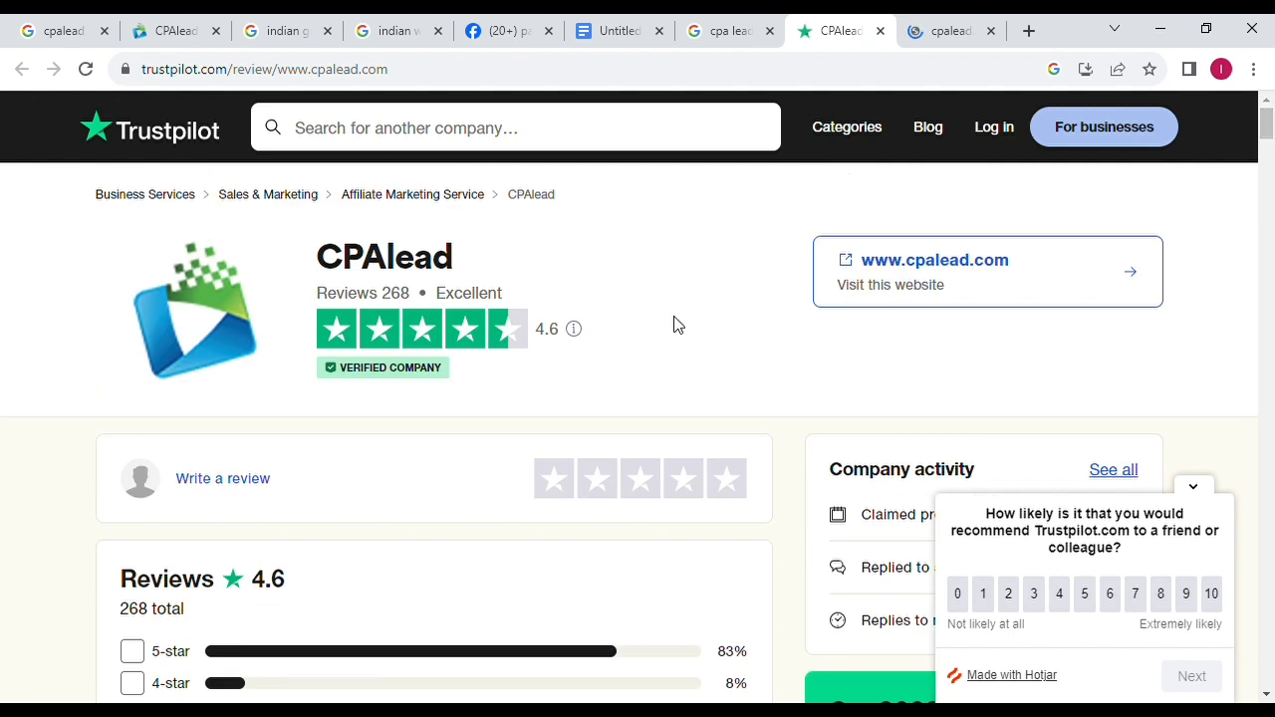
pyautogui.click(947, 40)
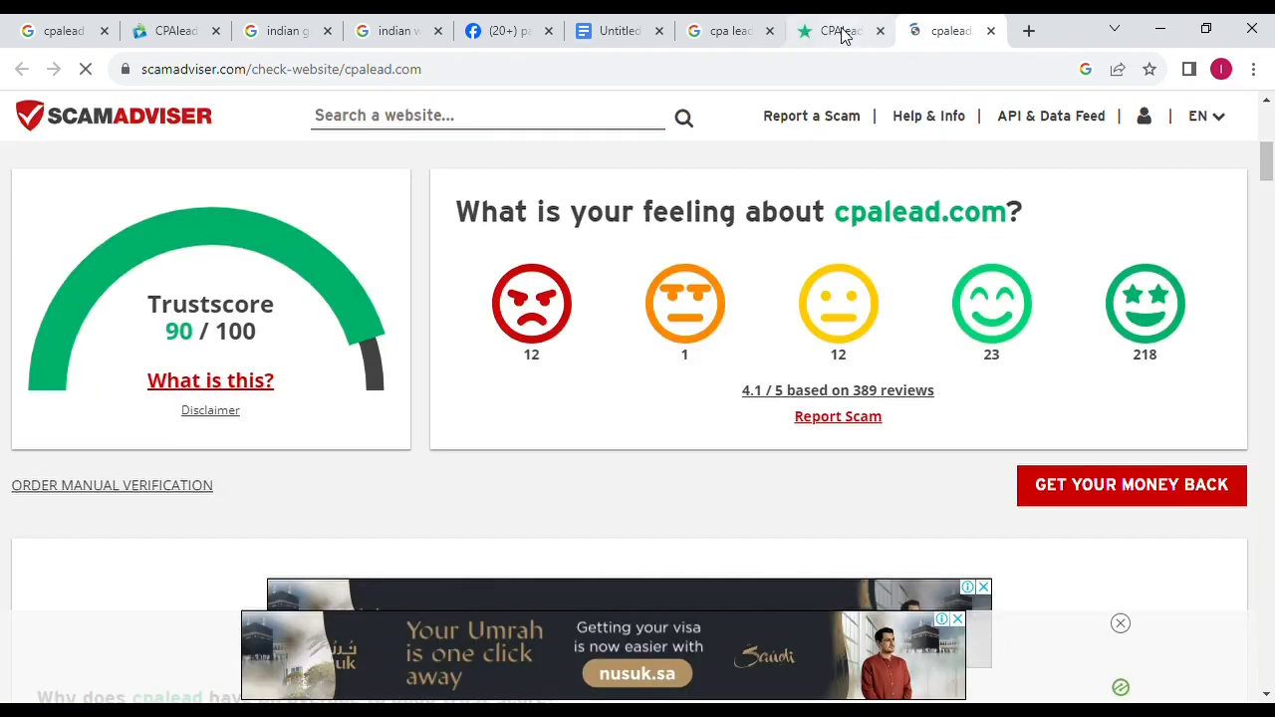
pyautogui.click(837, 33)
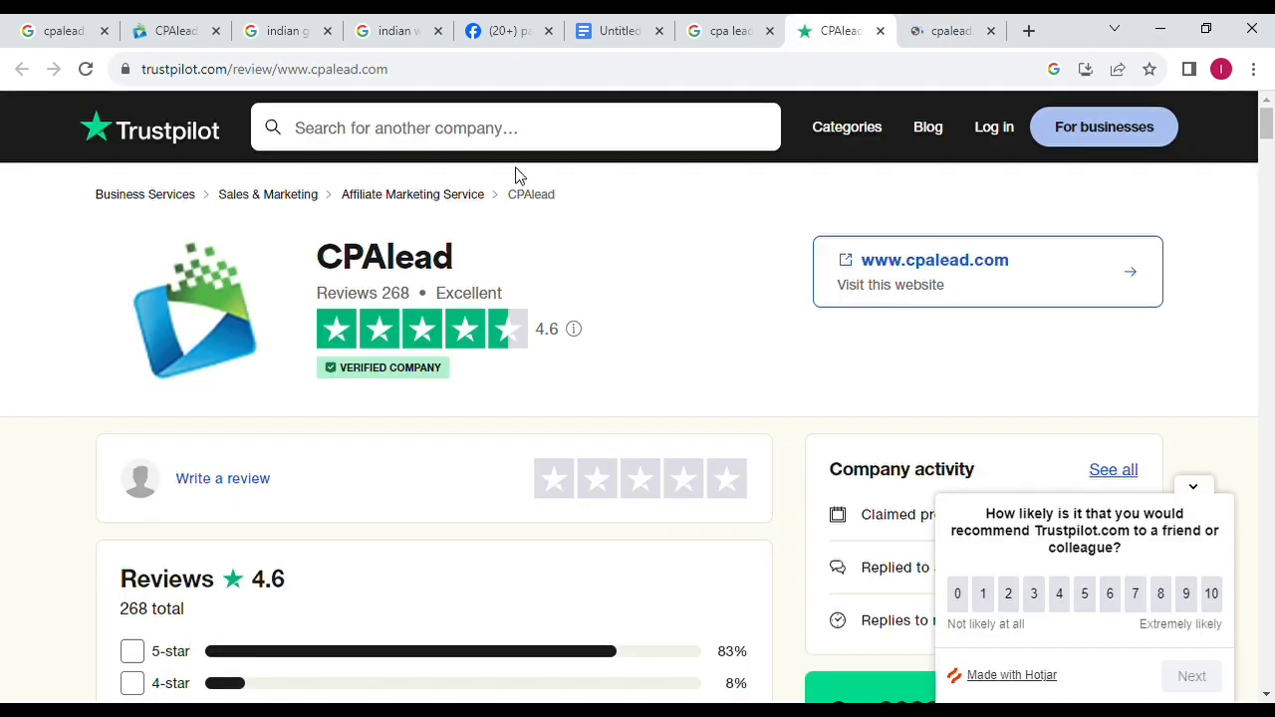
# Open the login page of the CPAlead website and log in as a publisher with Google
pyautogui.click(174, 31)
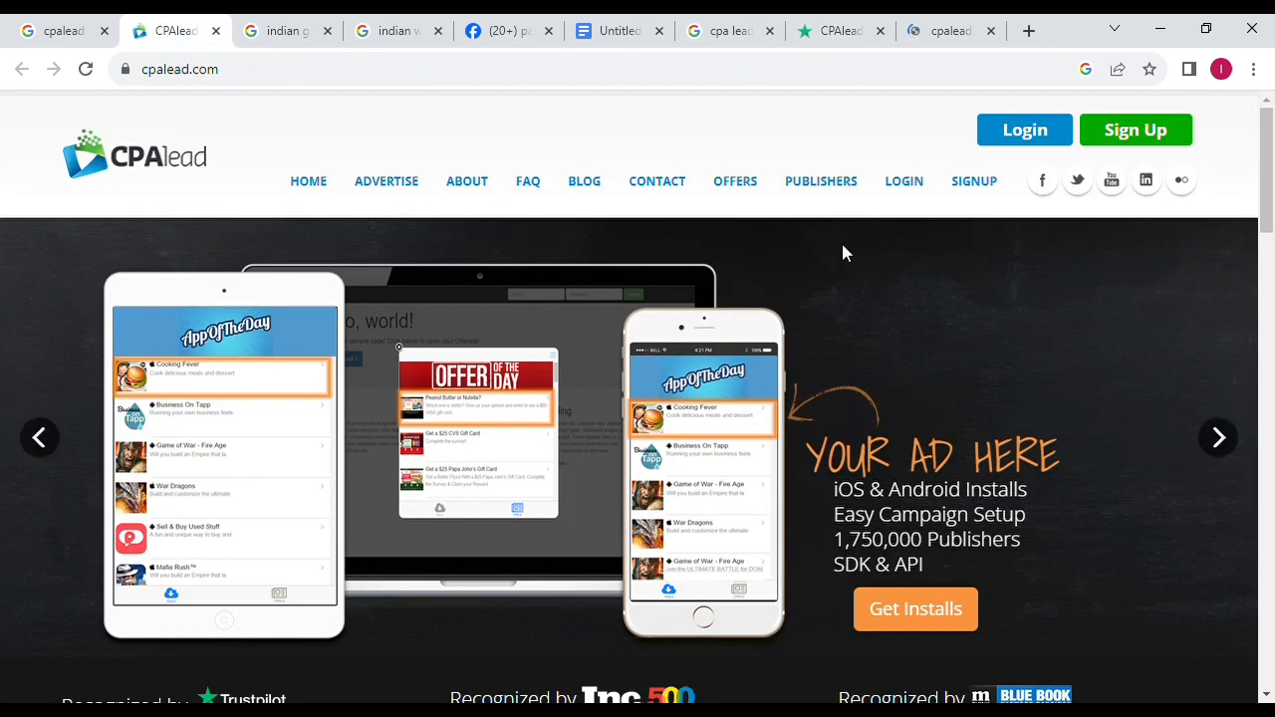
pyautogui.click(103, 31)
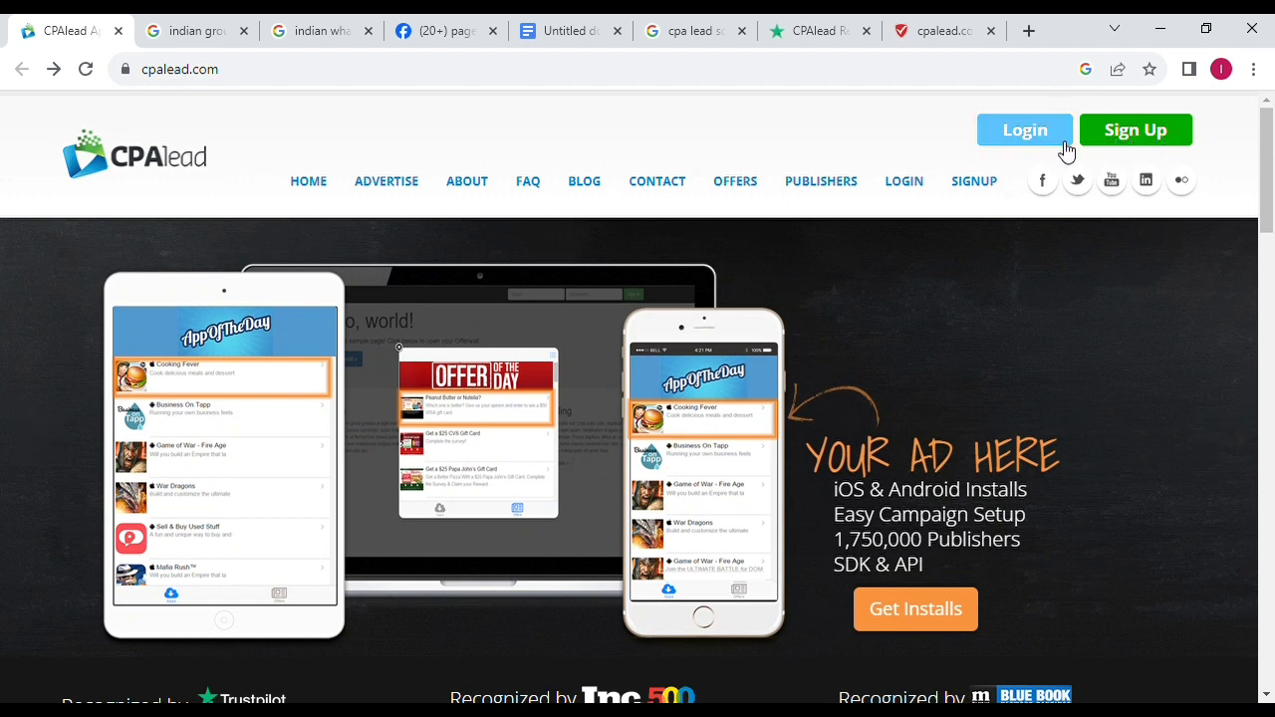
pyautogui.click(1009, 142)
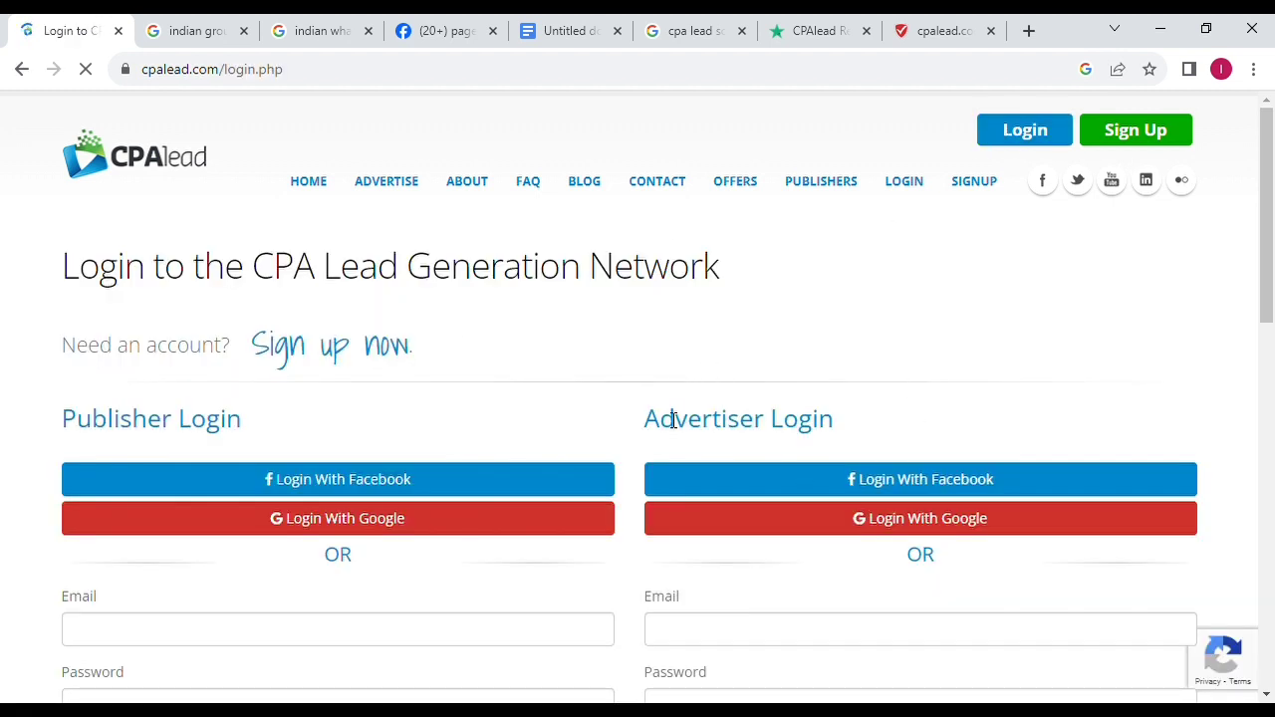
pyautogui.scroll(-1, 873, 301)
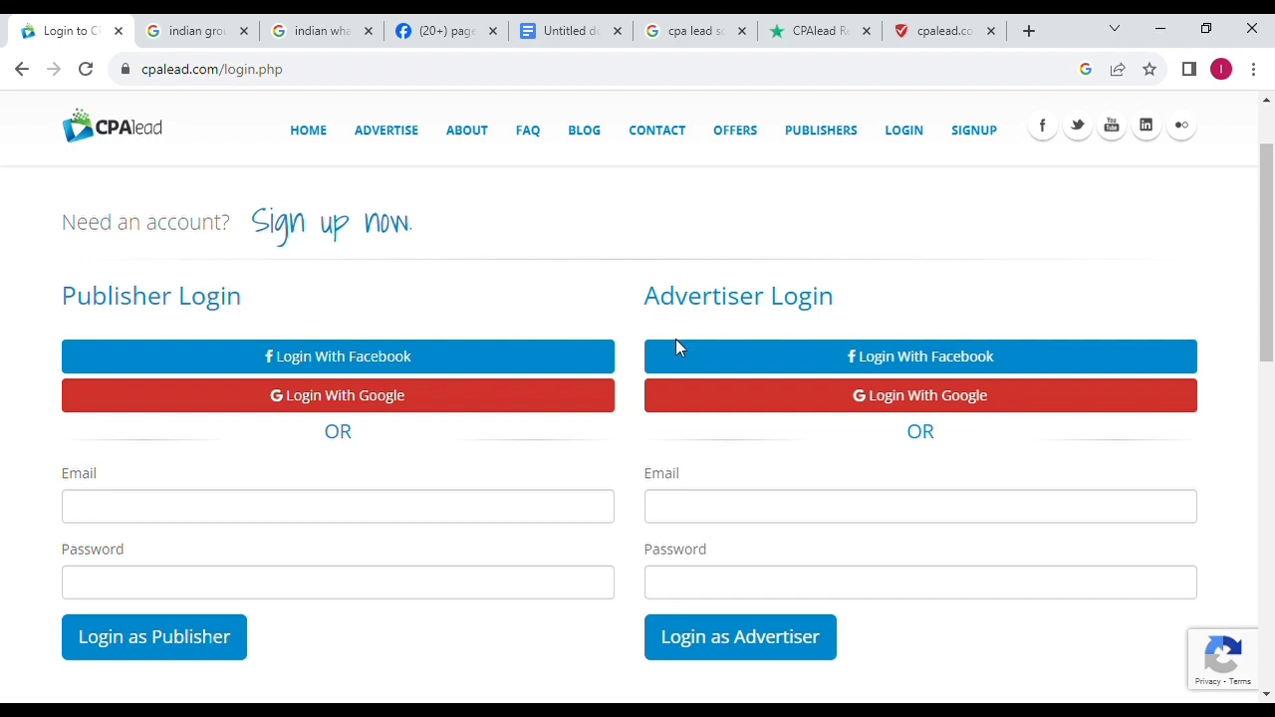
pyautogui.moveTo(659, 311); pyautogui.dragTo(863, 298)
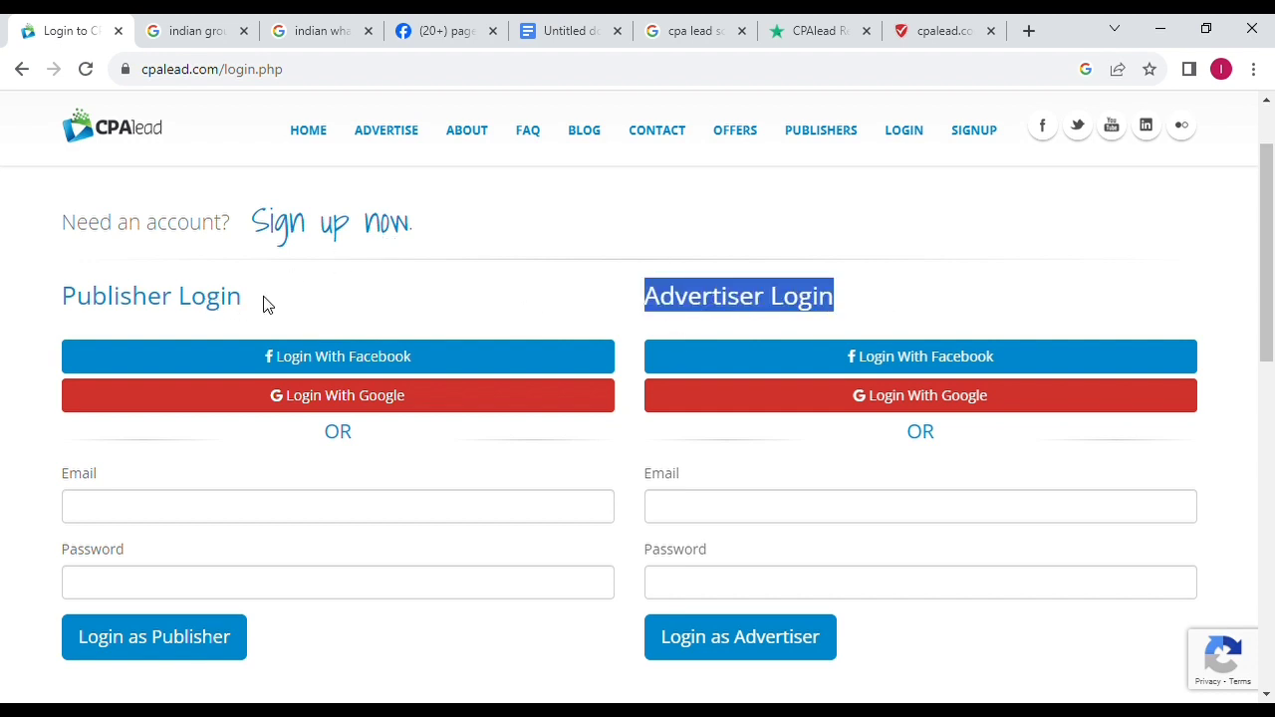
pyautogui.click(371, 399)
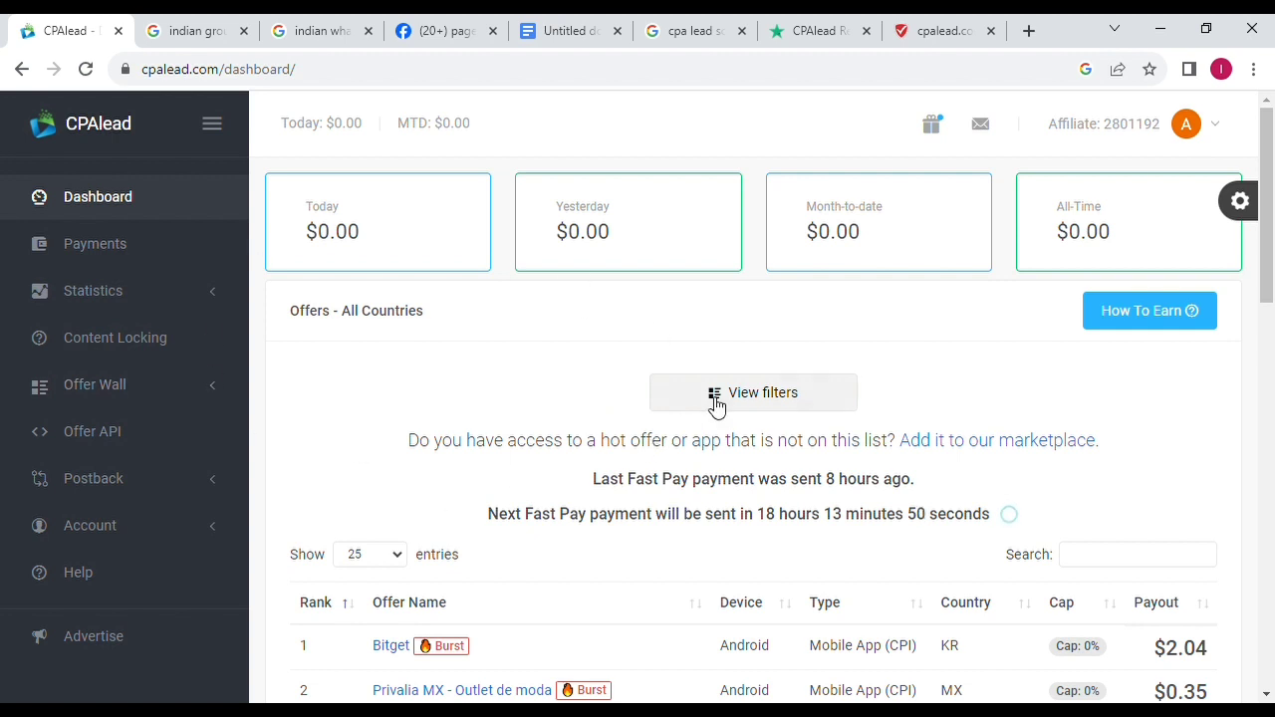
# Look through the dashboard's offers for all countries and open the details of the Knife Hit Master Game offer
pyautogui.moveTo(1272, 248); pyautogui.dragTo(1272, 294)
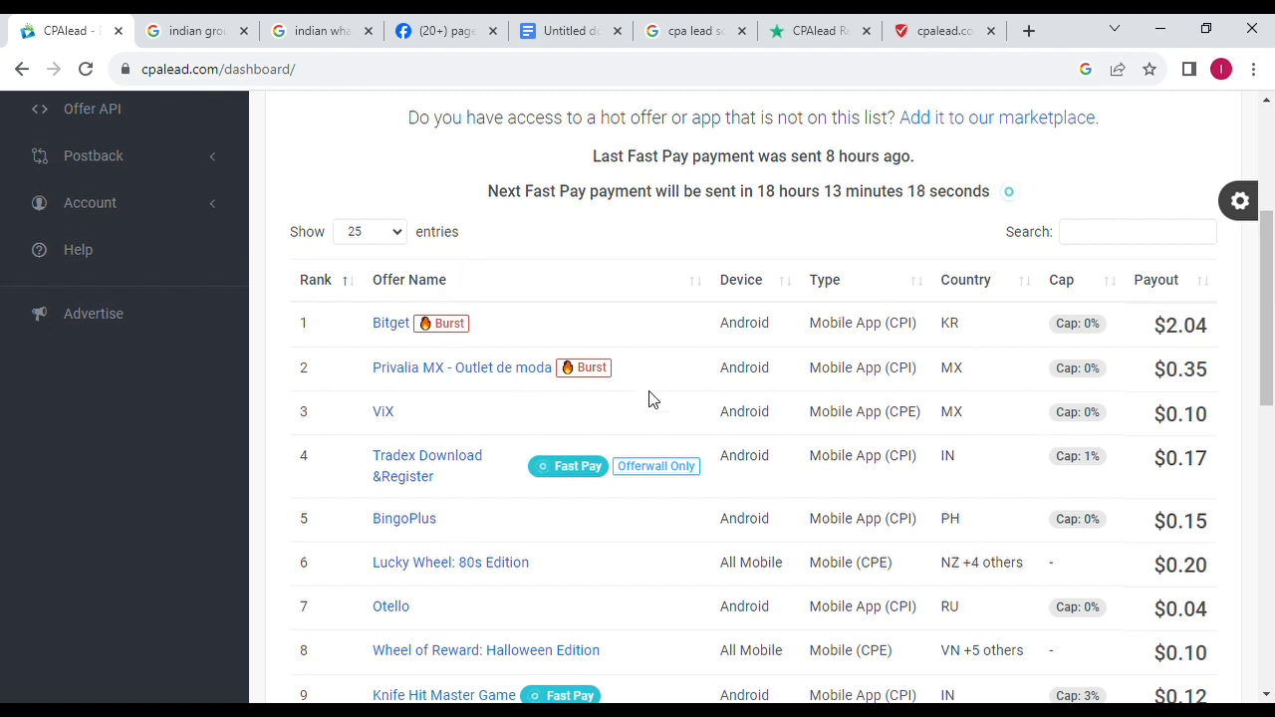
pyautogui.moveTo(1269, 261); pyautogui.dragTo(1270, 396)
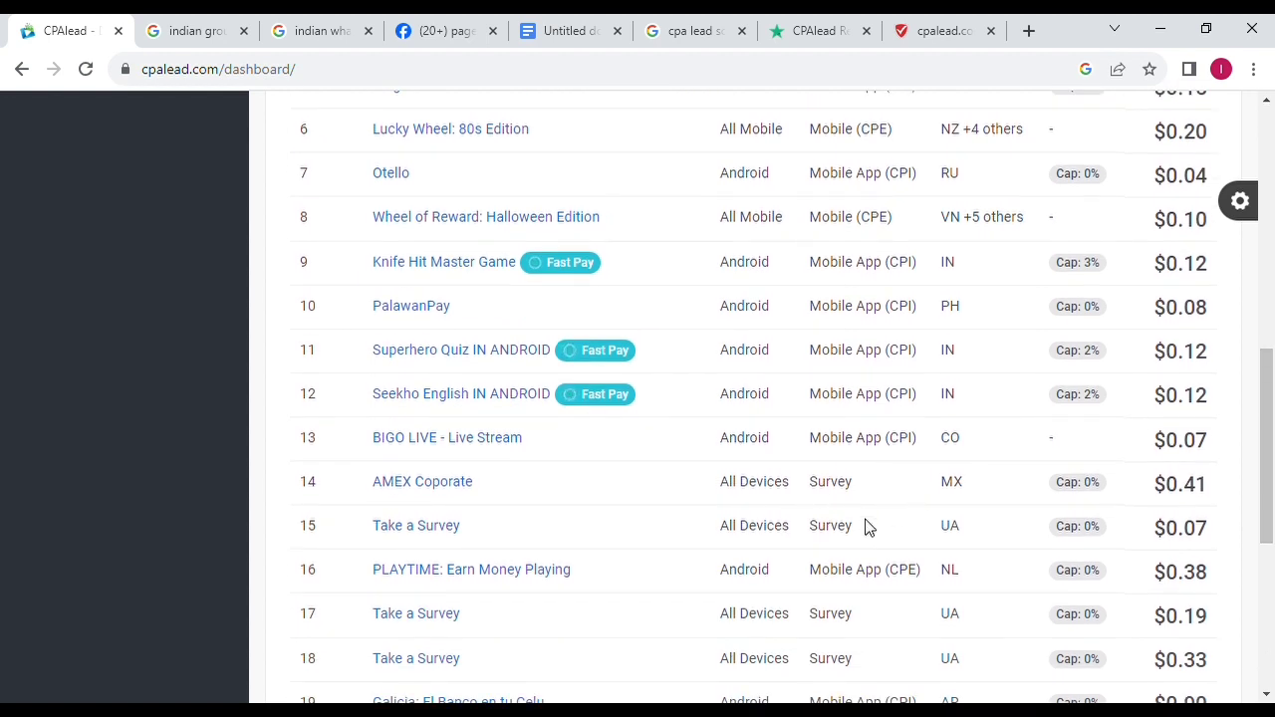
pyautogui.moveTo(1272, 501); pyautogui.dragTo(1273, 317)
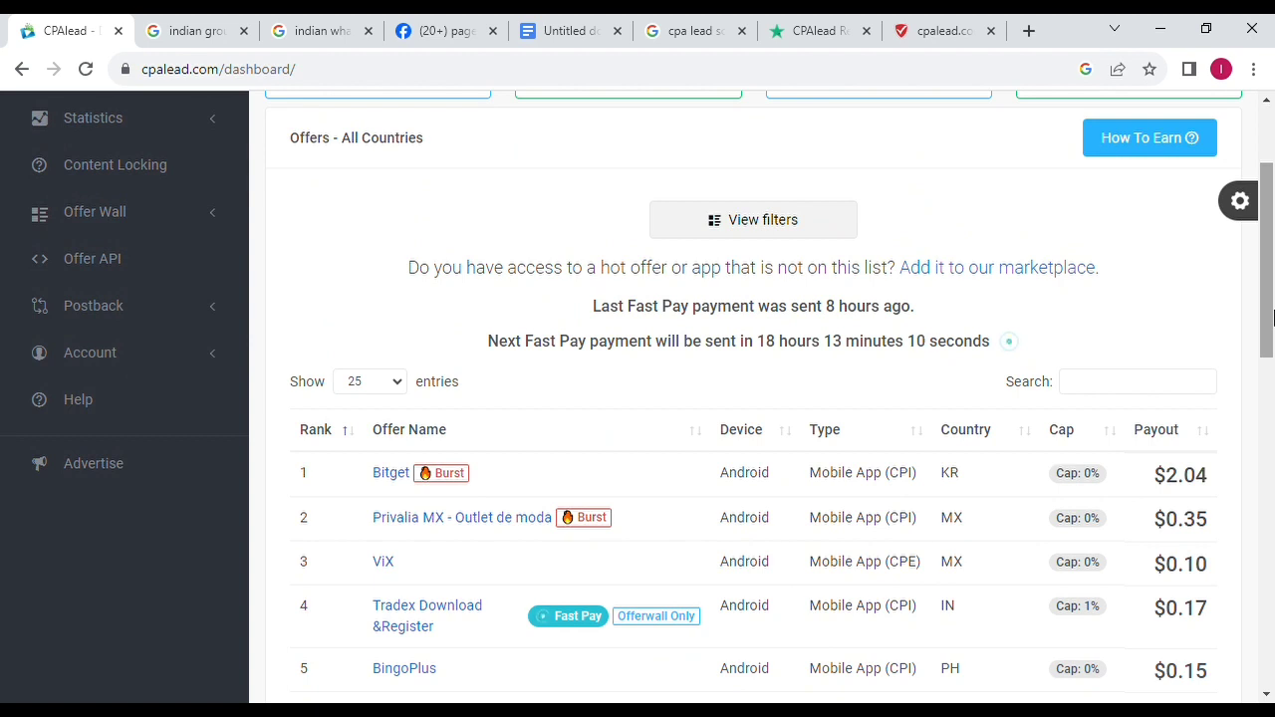
pyautogui.moveTo(1271, 269); pyautogui.dragTo(1272, 343)
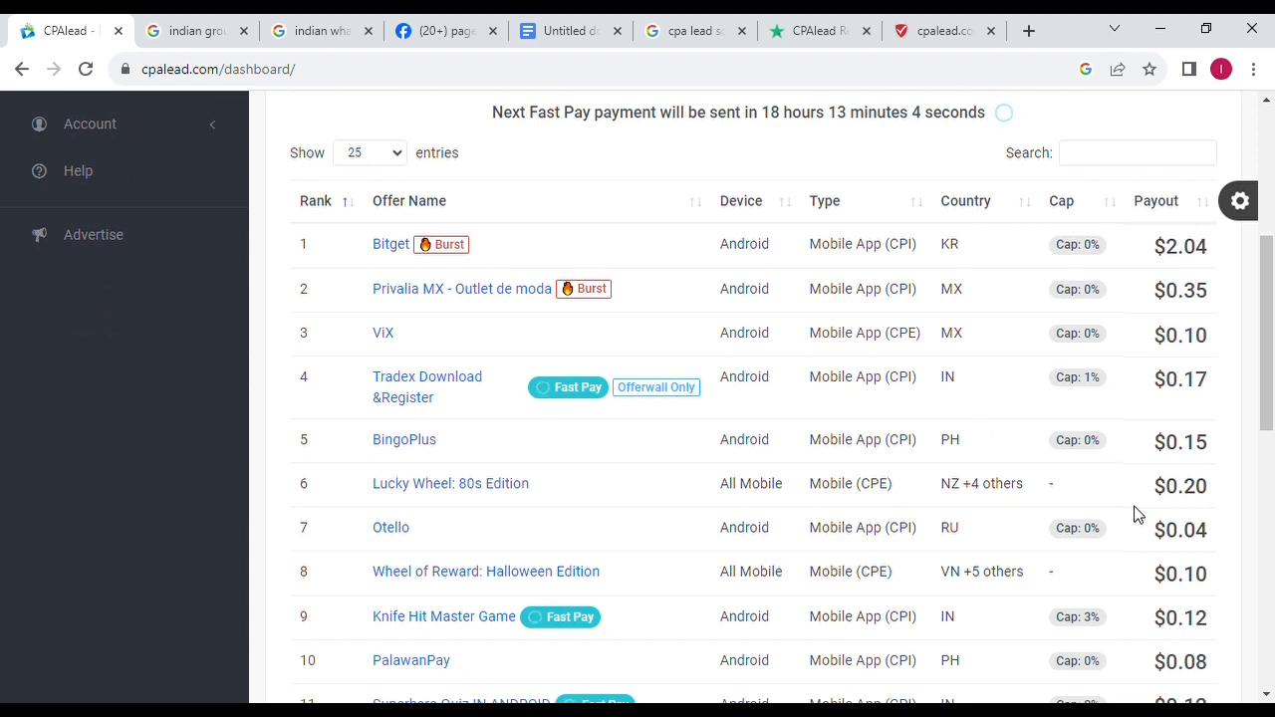
pyautogui.moveTo(1272, 343); pyautogui.dragTo(1273, 313)
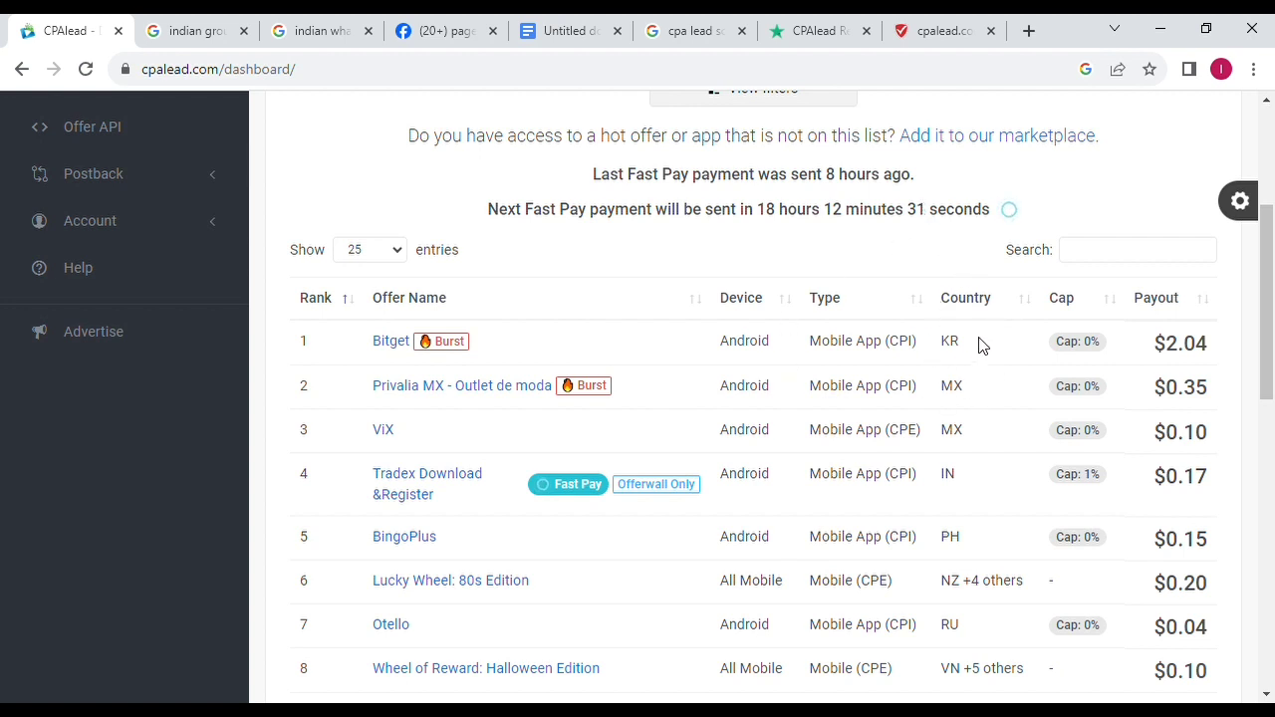
pyautogui.moveTo(1267, 295); pyautogui.dragTo(1273, 335)
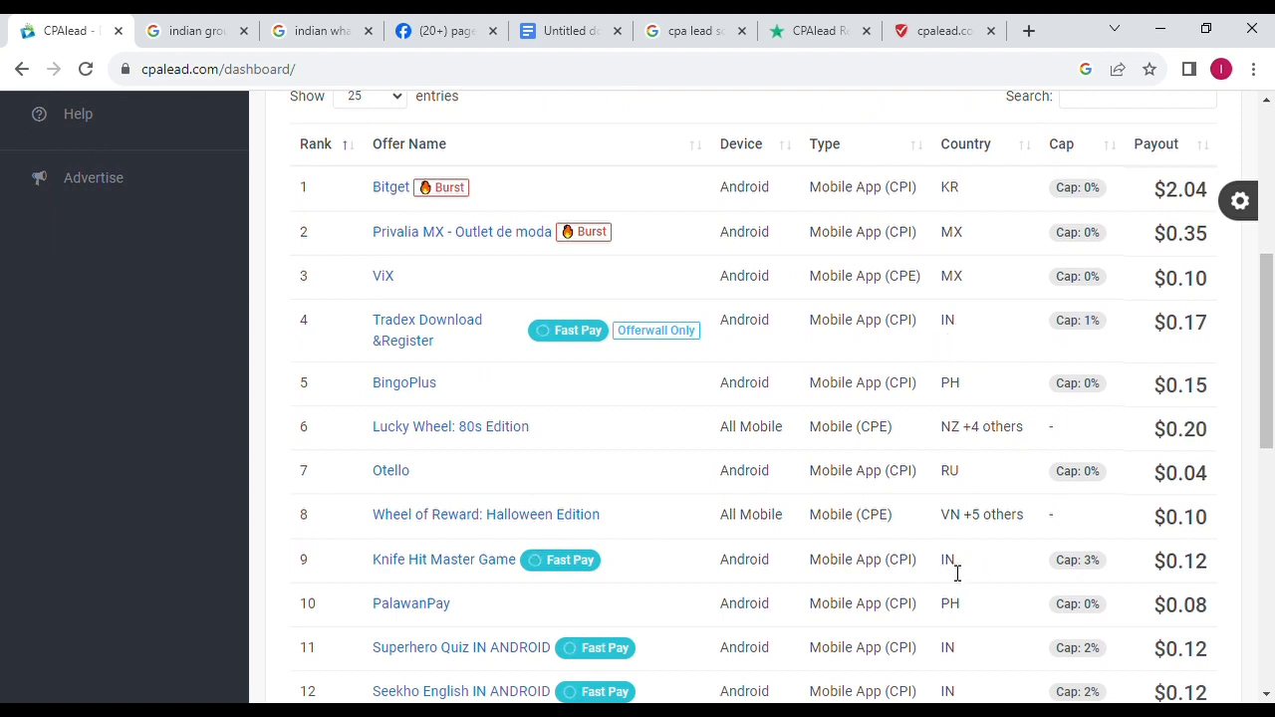
pyautogui.moveTo(535, 568)
pyautogui.click(476, 563)
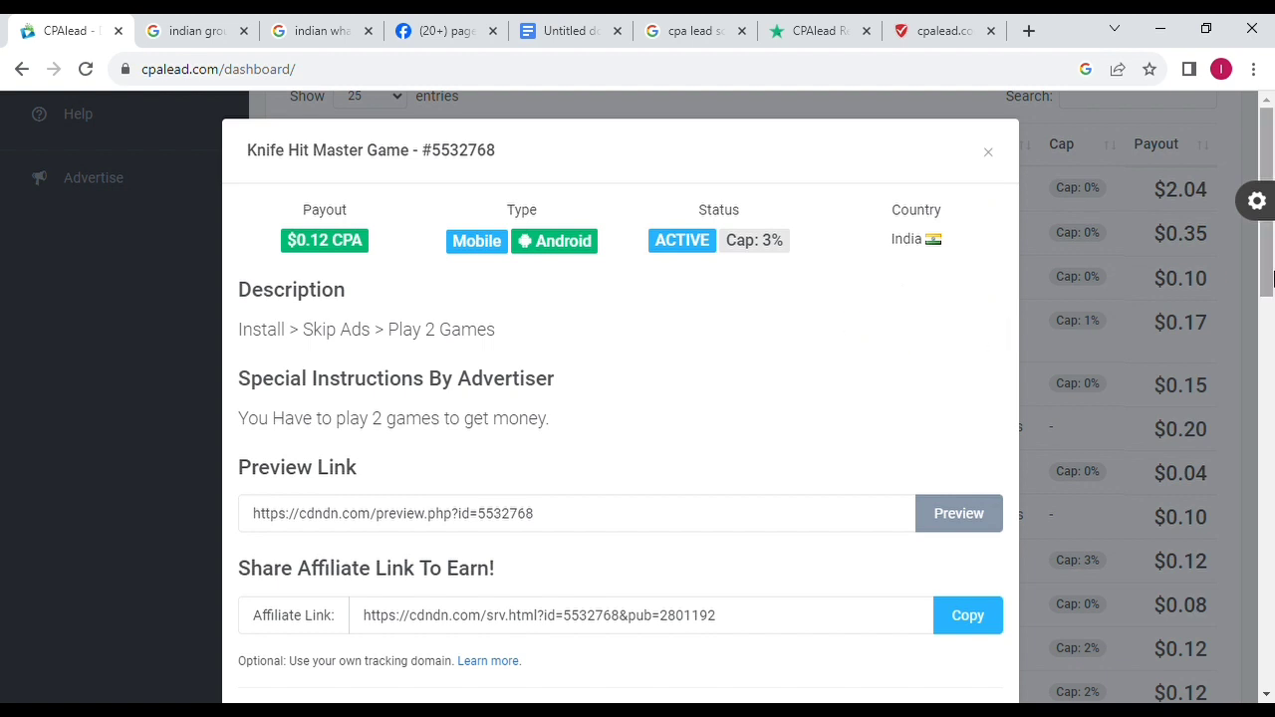
# Preview the Knife Hit Master Game offer's app page on Google Play and return to the offer details
pyautogui.moveTo(1271, 278); pyautogui.dragTo(1273, 315)
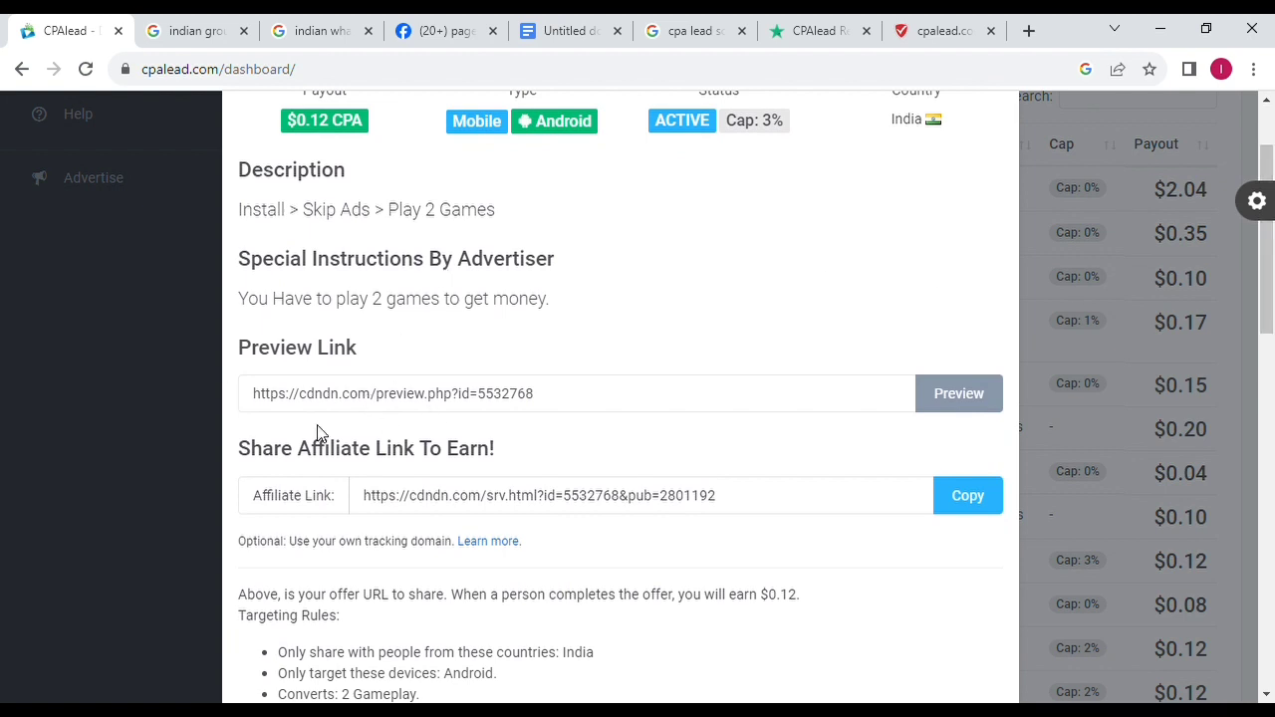
pyautogui.click(972, 395)
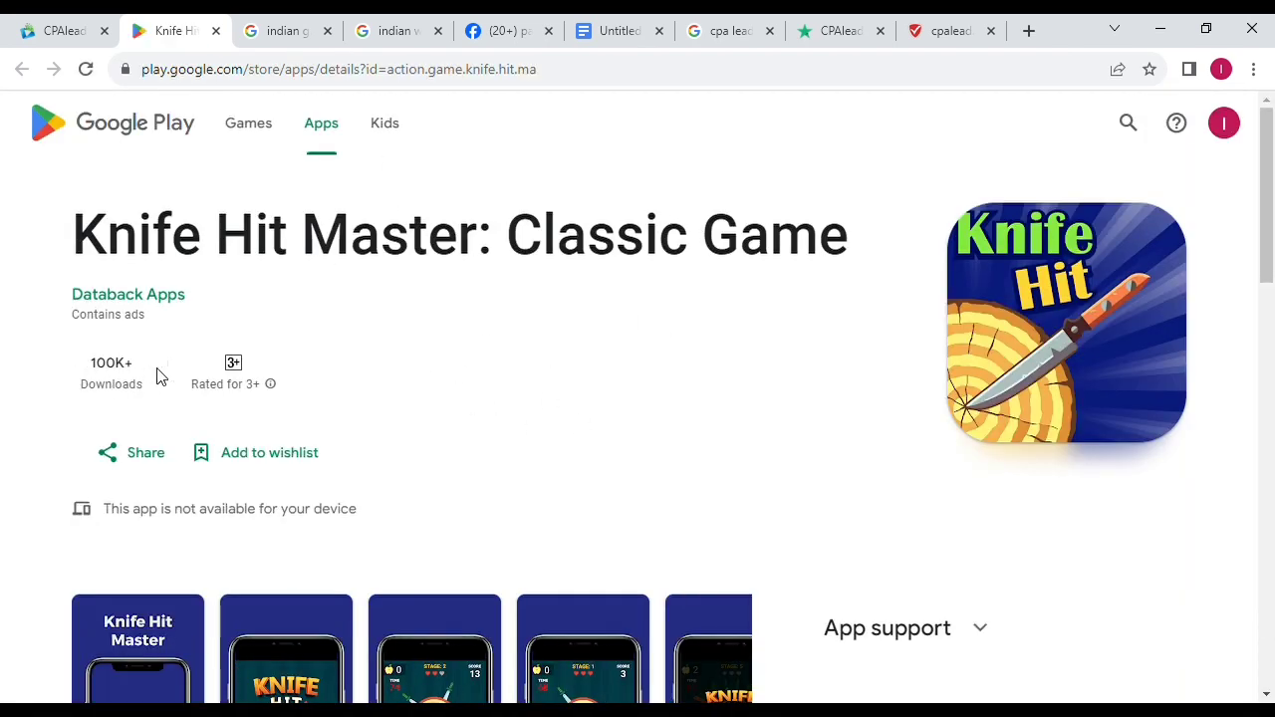
pyautogui.moveTo(110, 376); pyautogui.dragTo(144, 372)
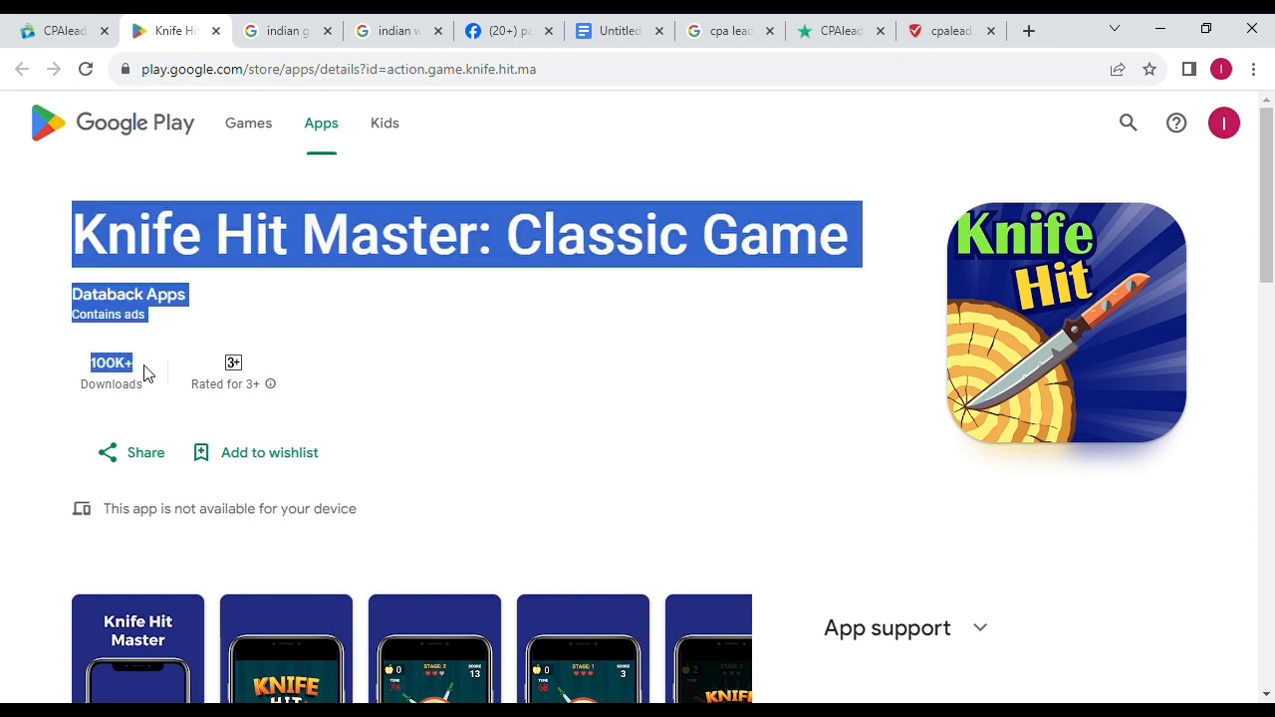
pyautogui.click(10, 371)
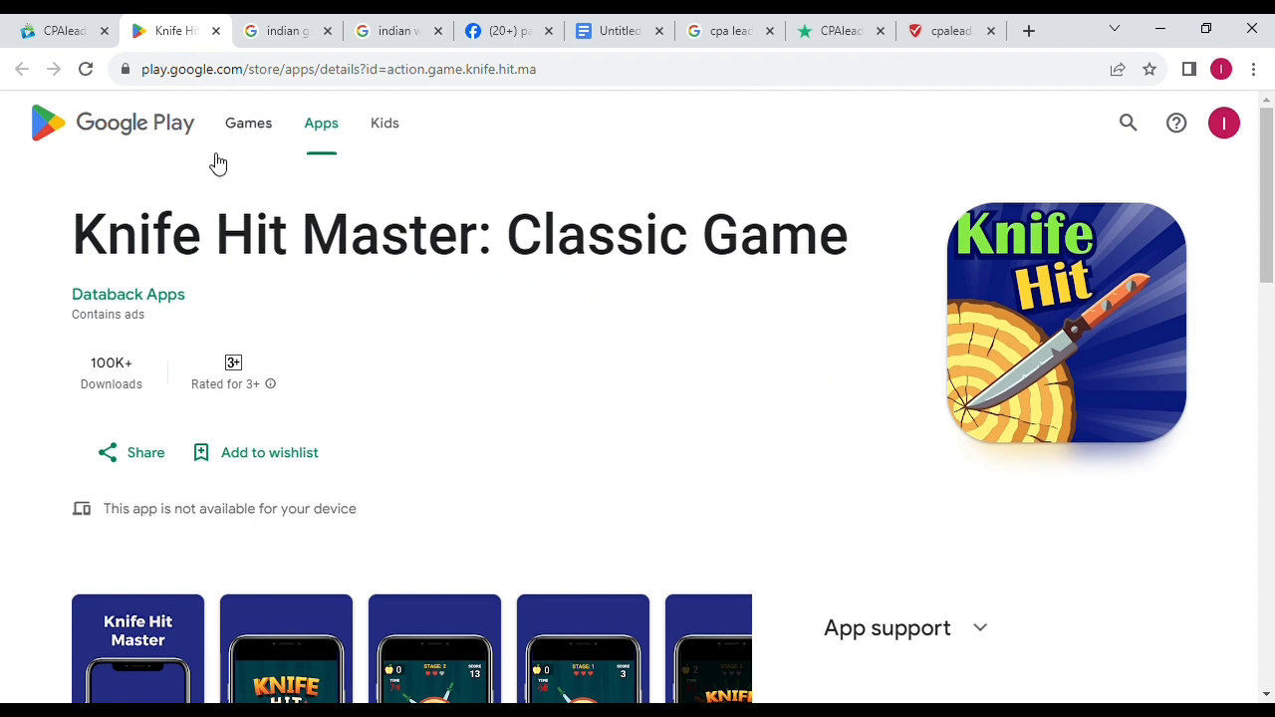
pyautogui.click(72, 30)
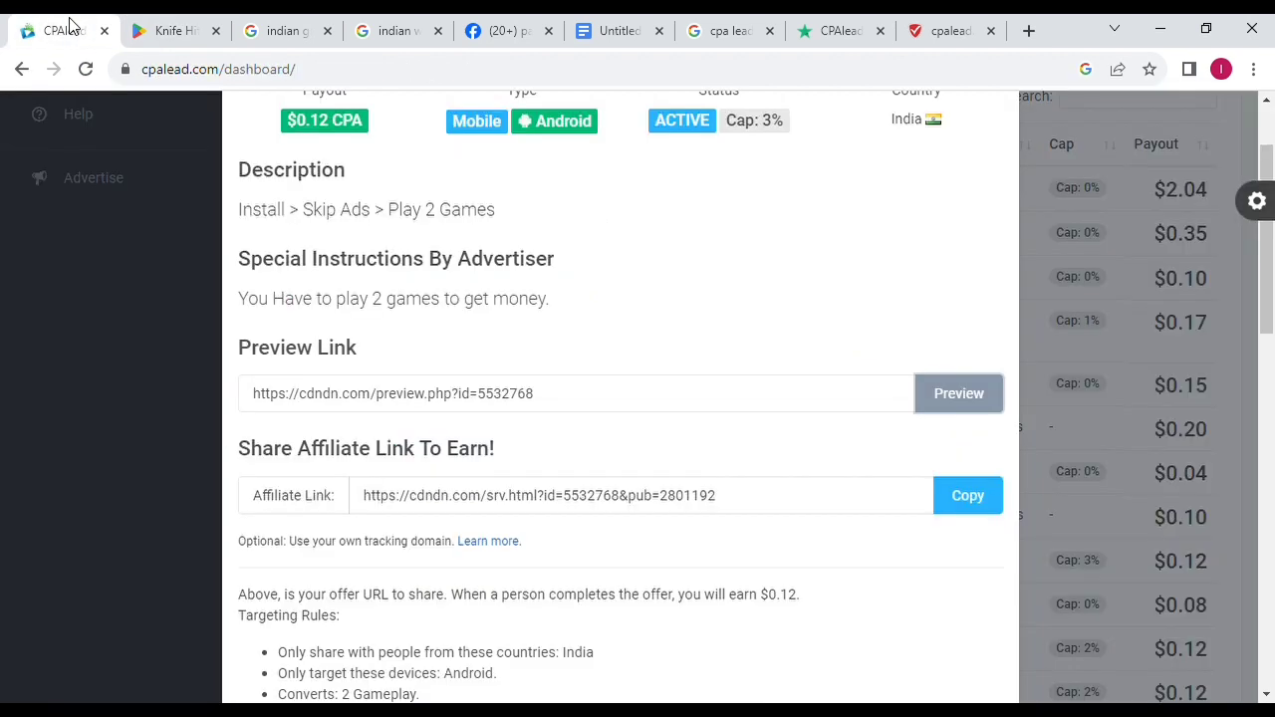
pyautogui.click(175, 36)
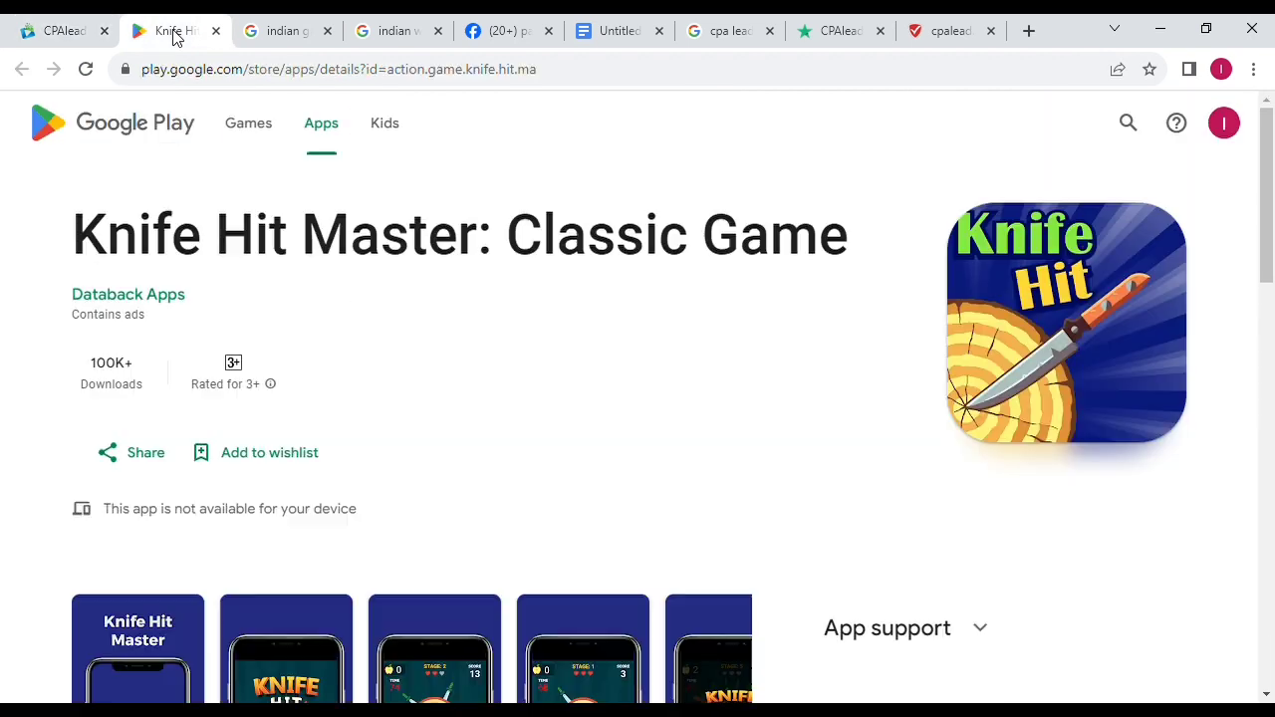
pyautogui.click(58, 26)
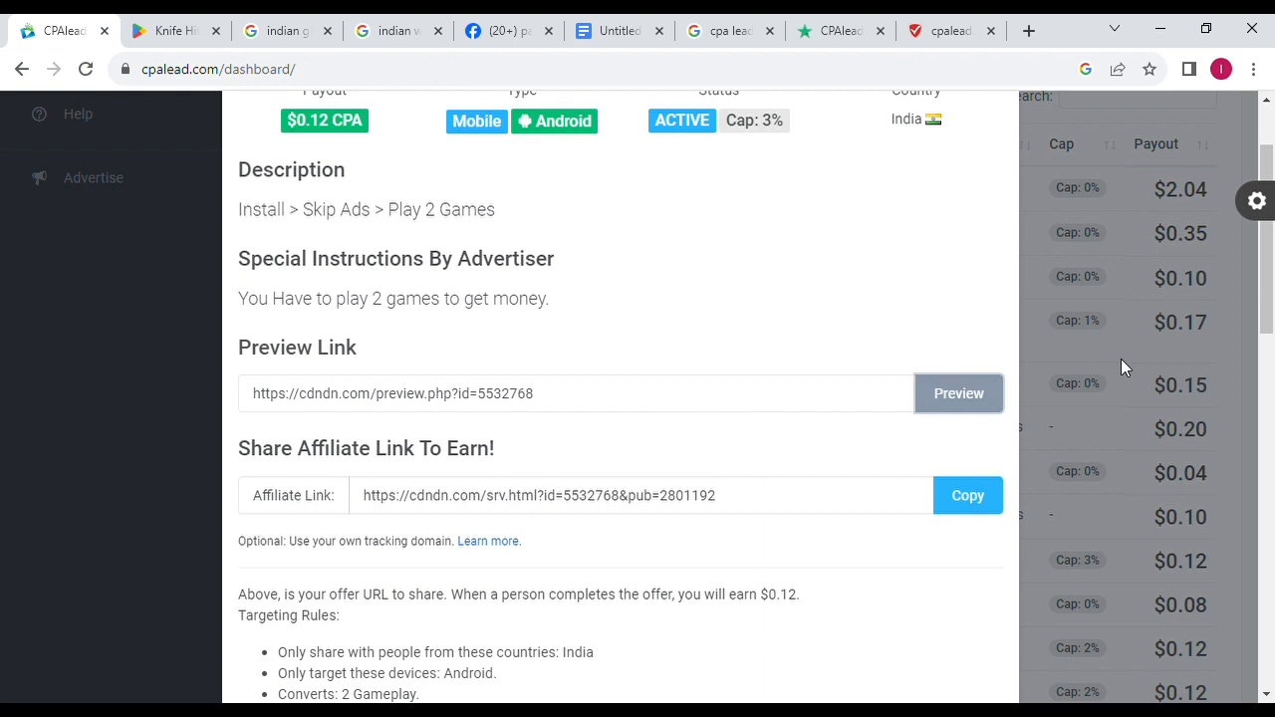
# Review the offer's targeting rules for country, device and conversion, and copy its affiliate link
pyautogui.moveTo(1268, 304); pyautogui.dragTo(1273, 357)
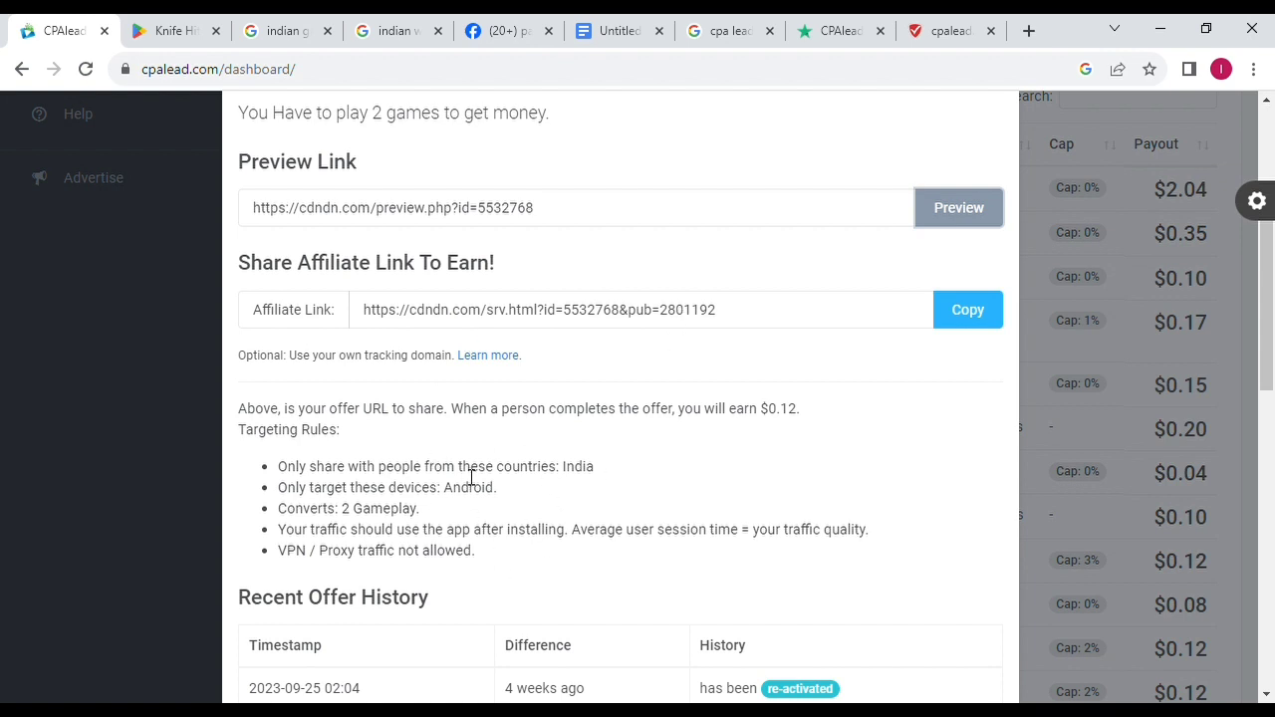
pyautogui.doubleClick(577, 466)
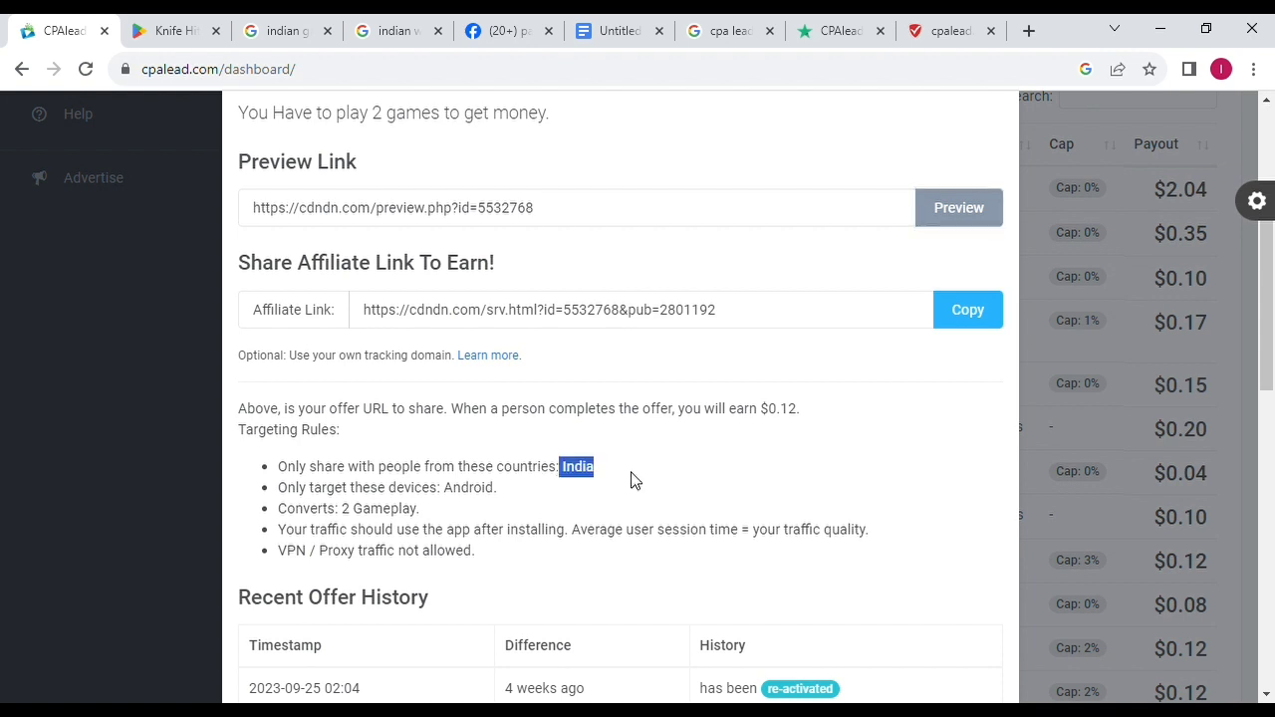
pyautogui.click(615, 479)
pyautogui.moveTo(506, 492); pyautogui.dragTo(436, 498)
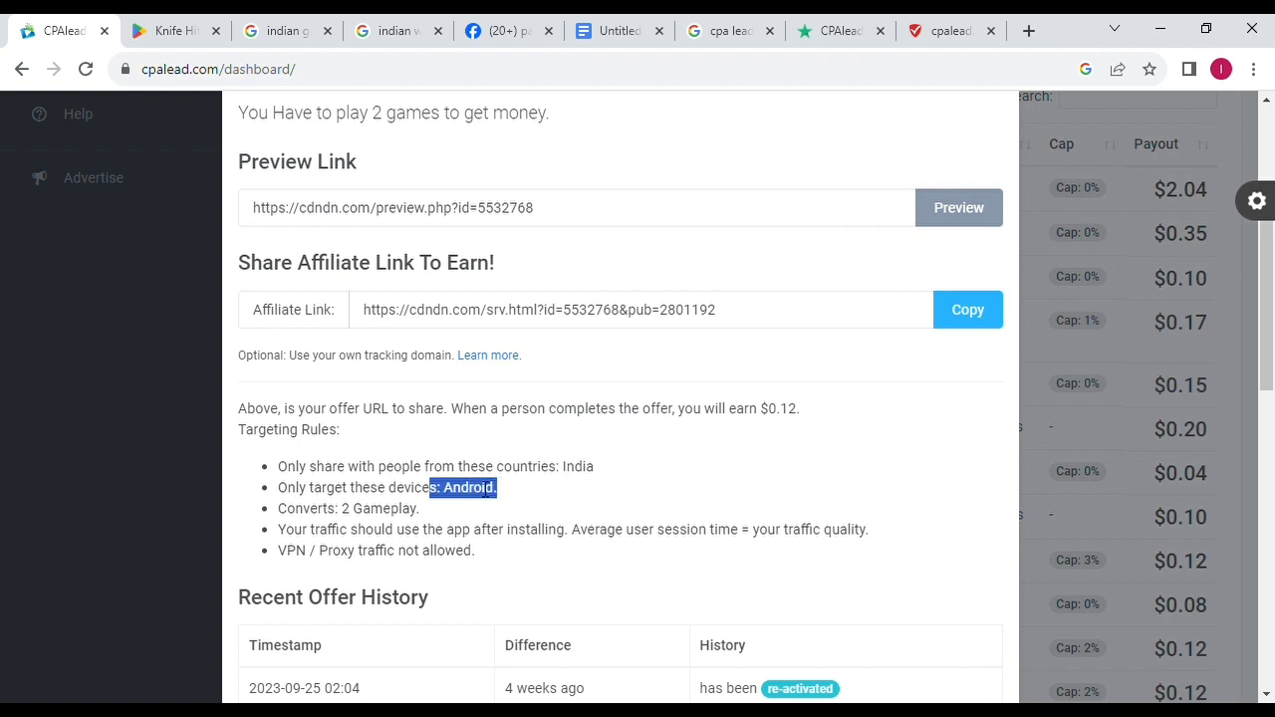
pyautogui.moveTo(420, 516); pyautogui.dragTo(360, 525)
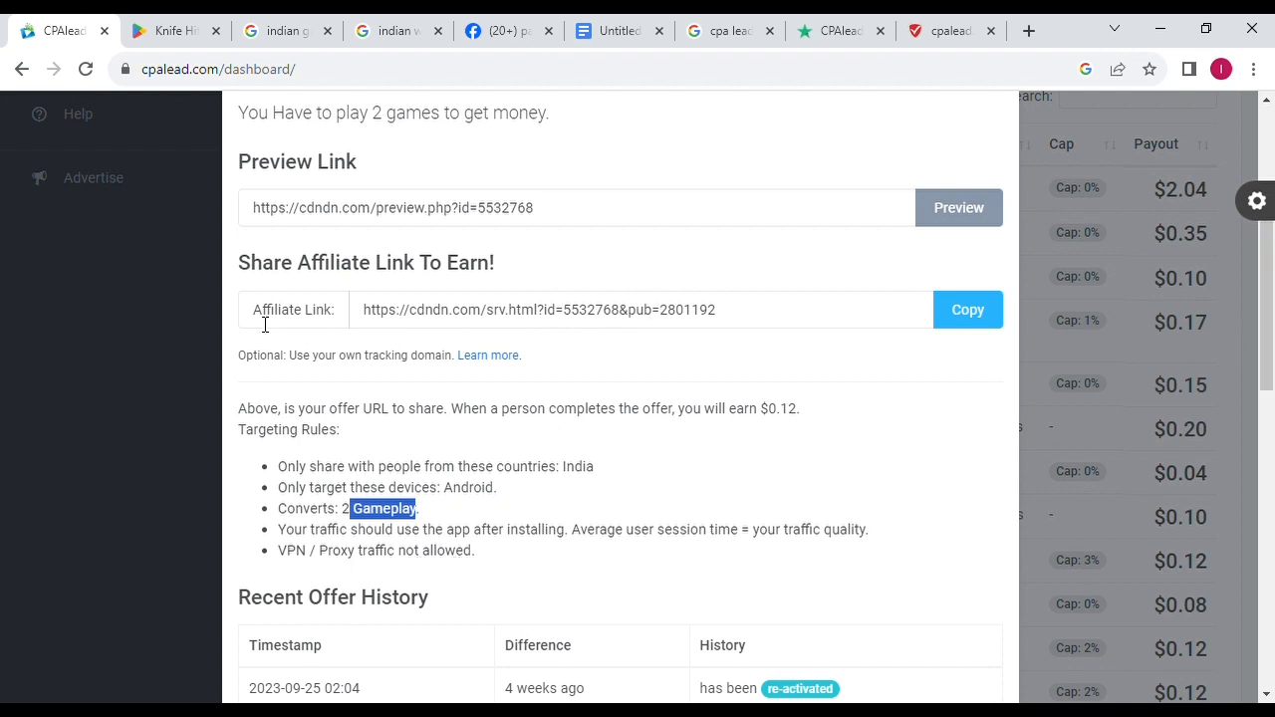
pyautogui.click(972, 316)
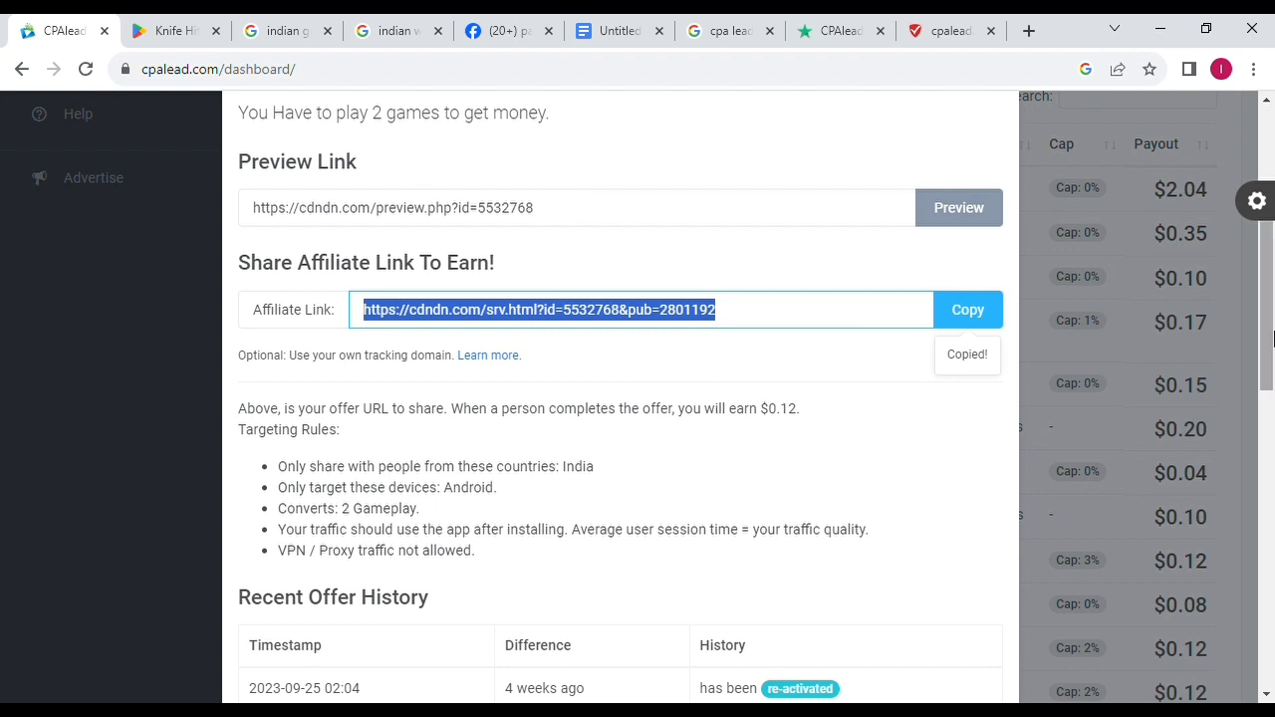
pyautogui.scroll(3, 1272, 244)
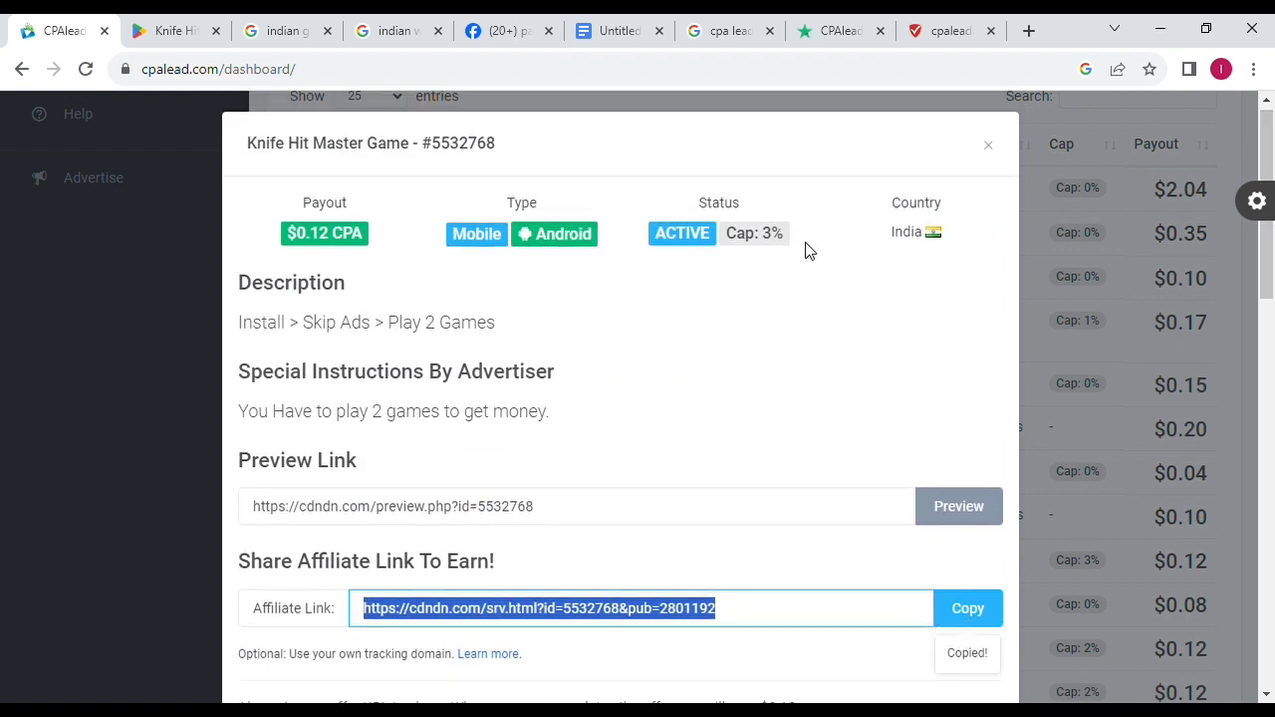
# Look over the Google search results for "indian groups on facebook"
pyautogui.click(282, 28)
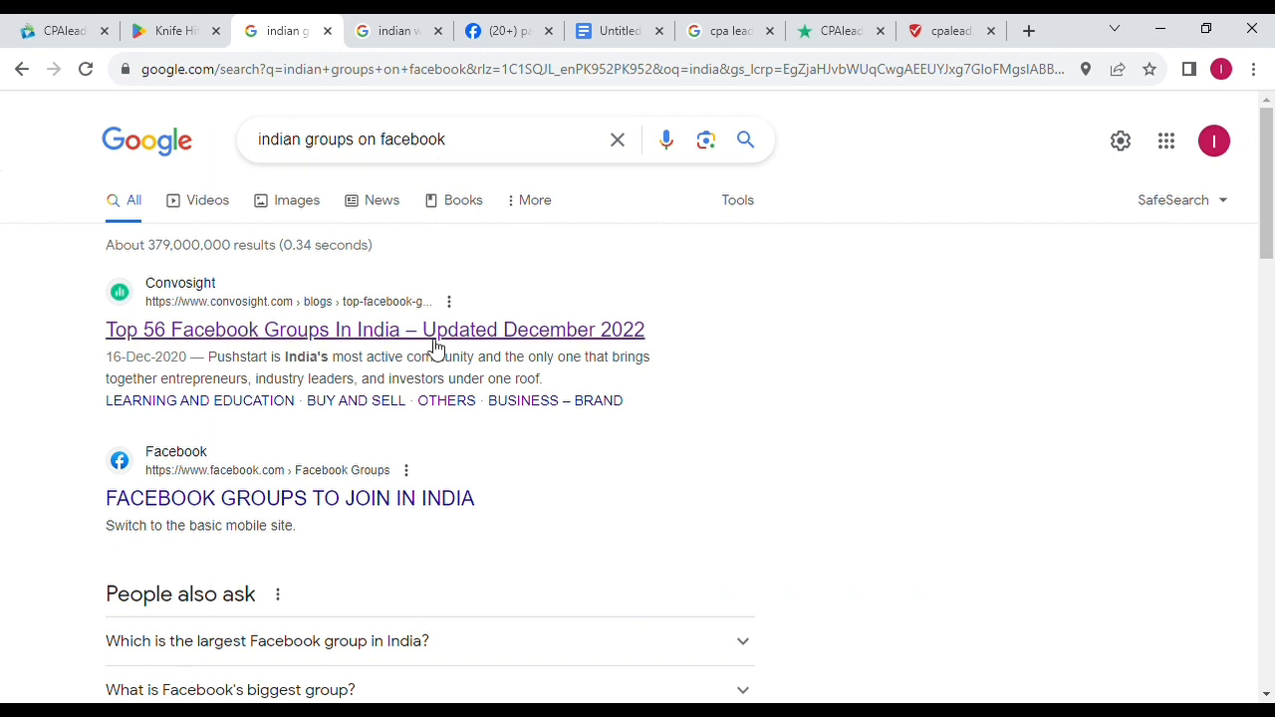
pyautogui.moveTo(1268, 207)
pyautogui.mouseDown()
pyautogui.moveTo(1273, 356)
pyautogui.moveTo(1273, 207)
pyautogui.mouseUp()
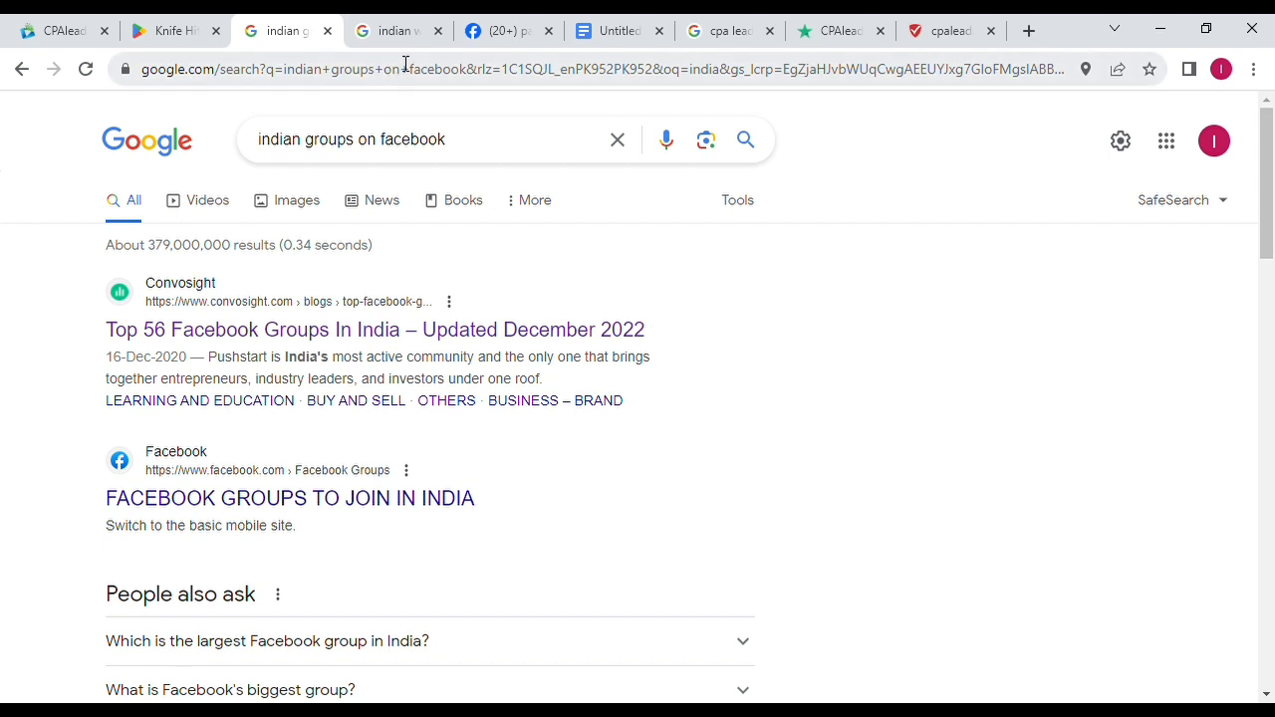
# Compare the Google search results for "indian whatsapp groups links" with those for "indian groups on facebook"
pyautogui.click(399, 32)
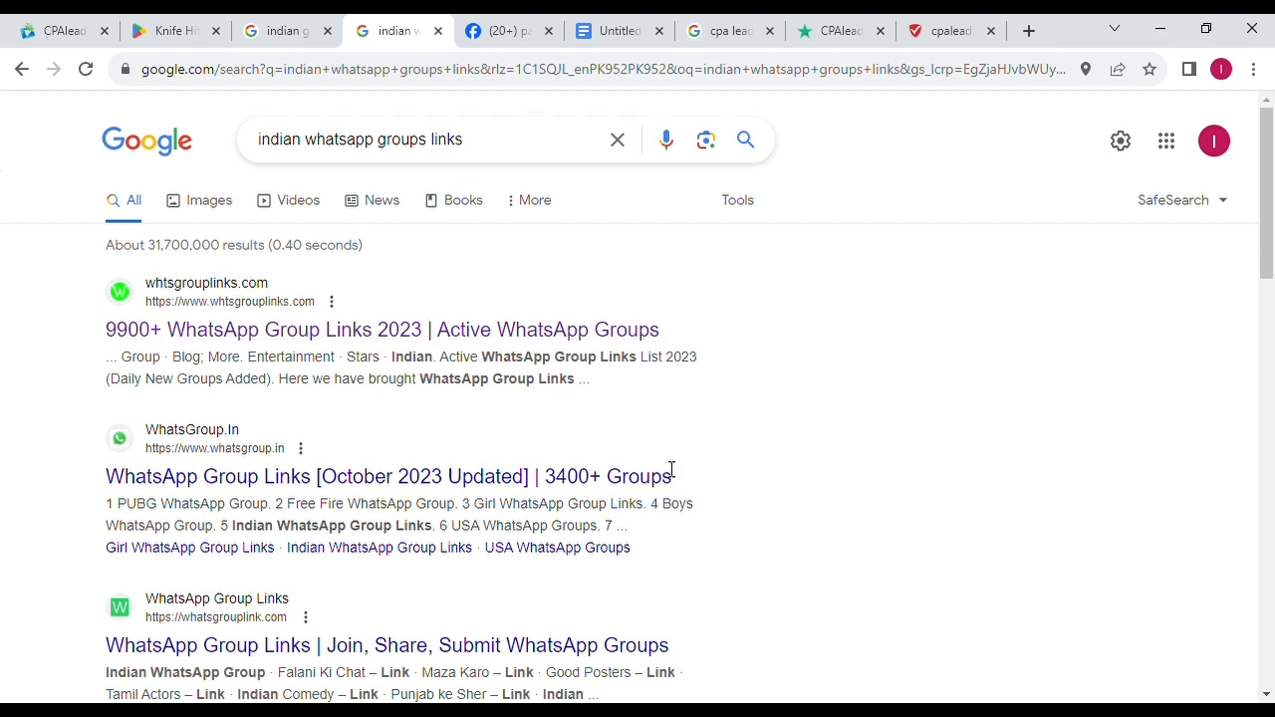
pyautogui.moveTo(1263, 128)
pyautogui.mouseDown()
pyautogui.moveTo(1273, 399)
pyautogui.moveTo(1266, 110)
pyautogui.mouseUp()
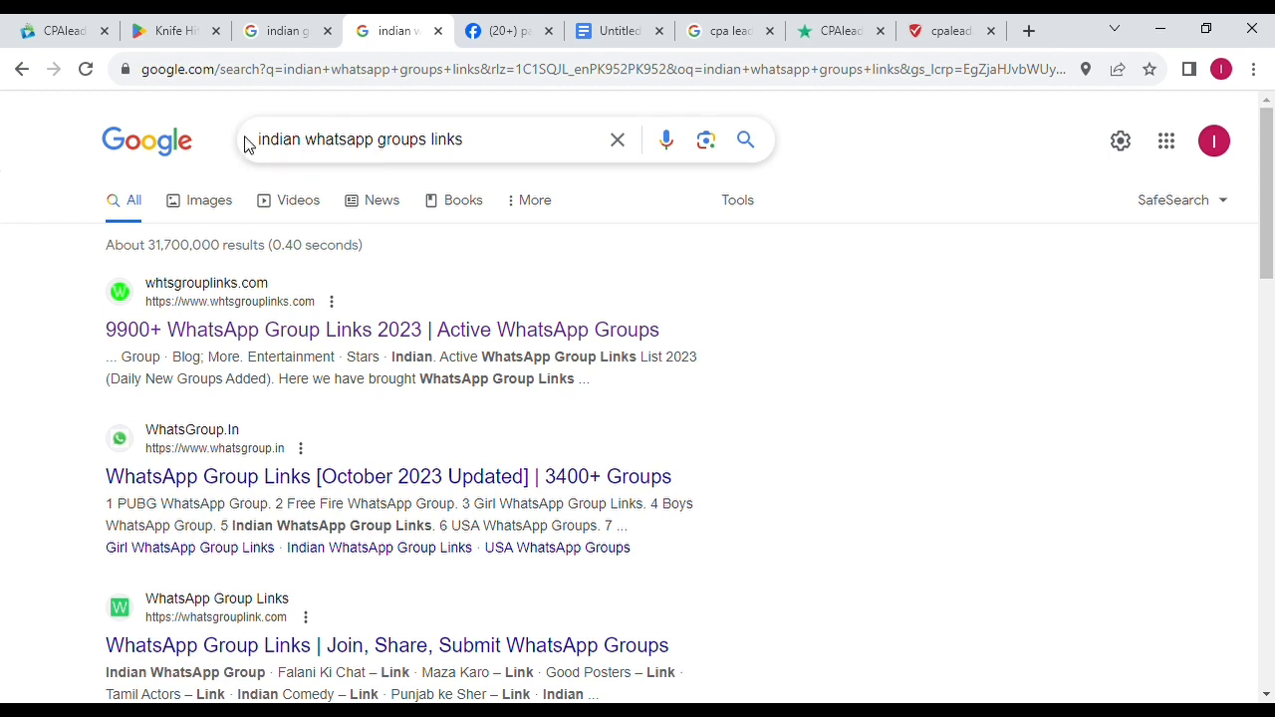
pyautogui.click(289, 25)
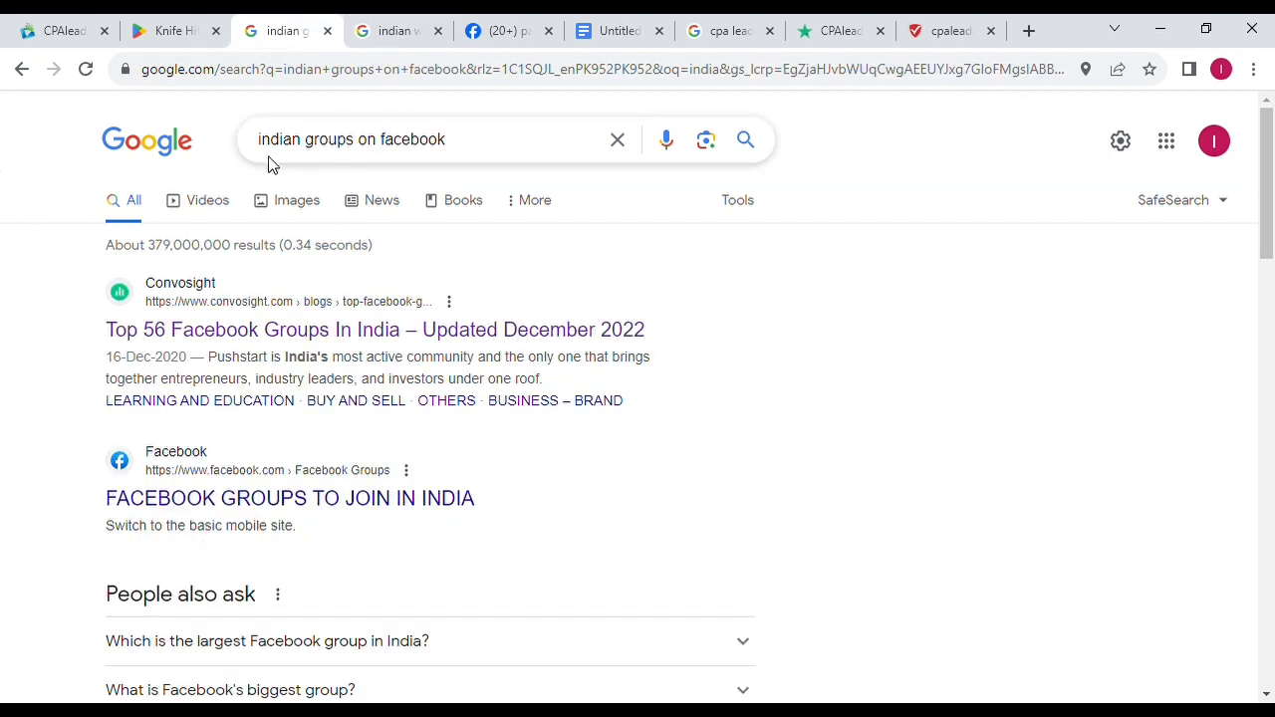
pyautogui.click(370, 25)
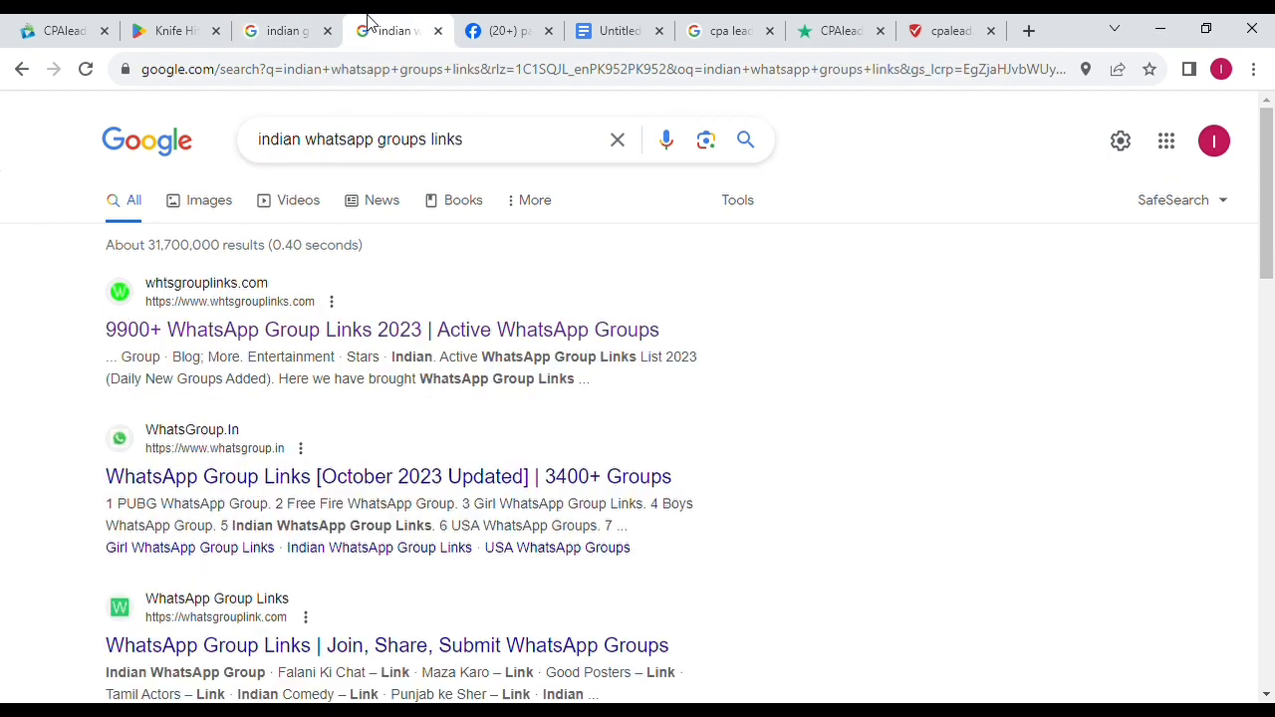
# Open the whtsgrouplinks.com search result separately and look through its lists of WhatsApp group links
pyautogui.middleClick(480, 341)
pyautogui.click(461, 28)
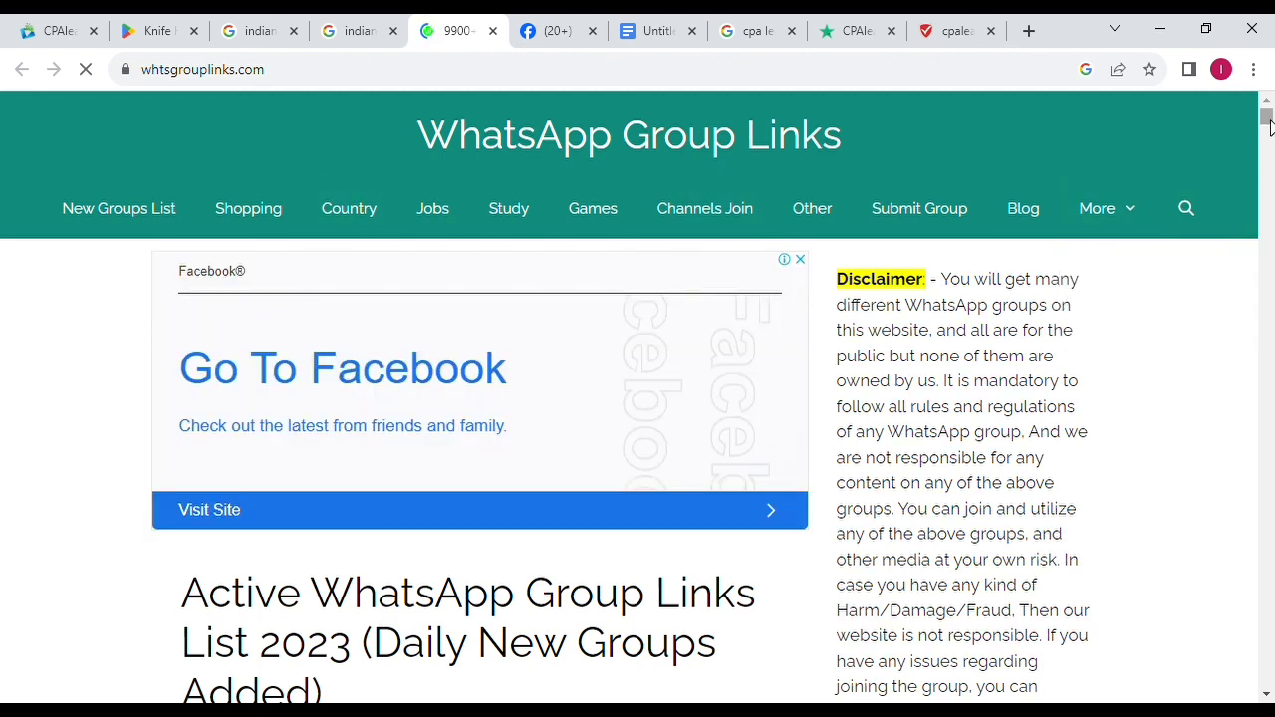
pyautogui.scroll(-2, 1267, 120)
pyautogui.moveTo(1267, 119); pyautogui.dragTo(1267, 155)
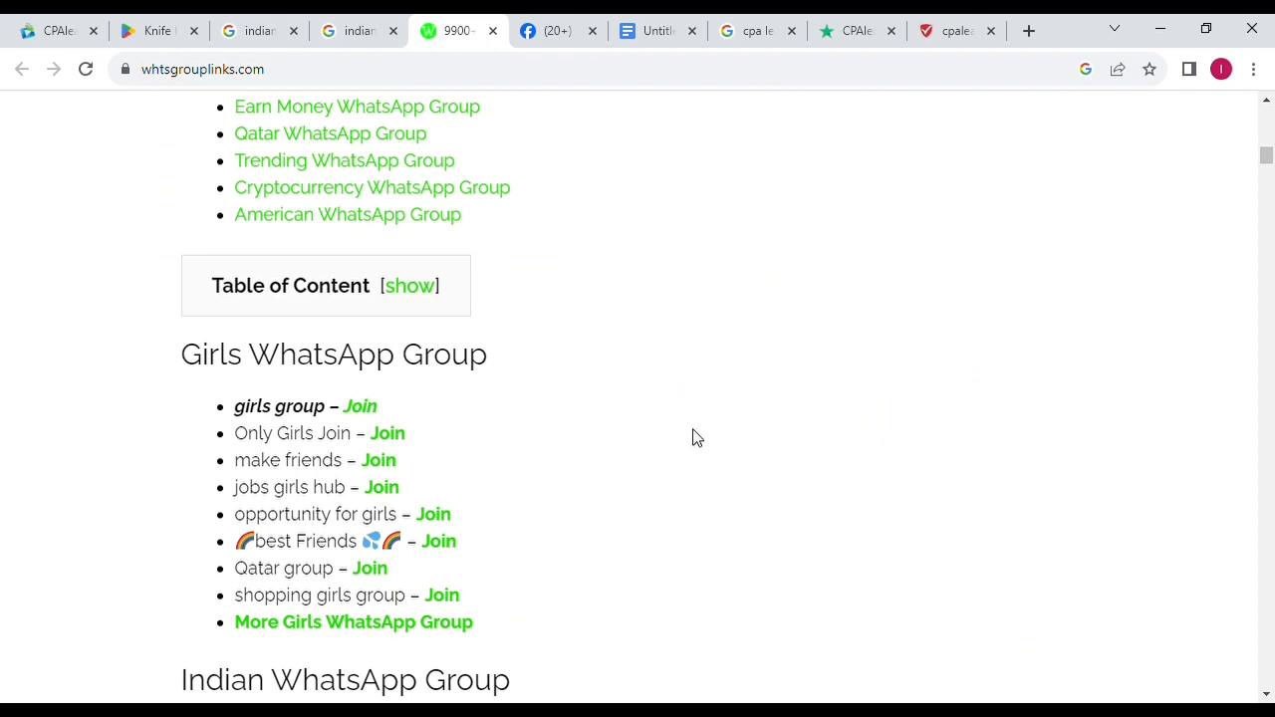
pyautogui.moveTo(1267, 156); pyautogui.dragTo(1266, 108)
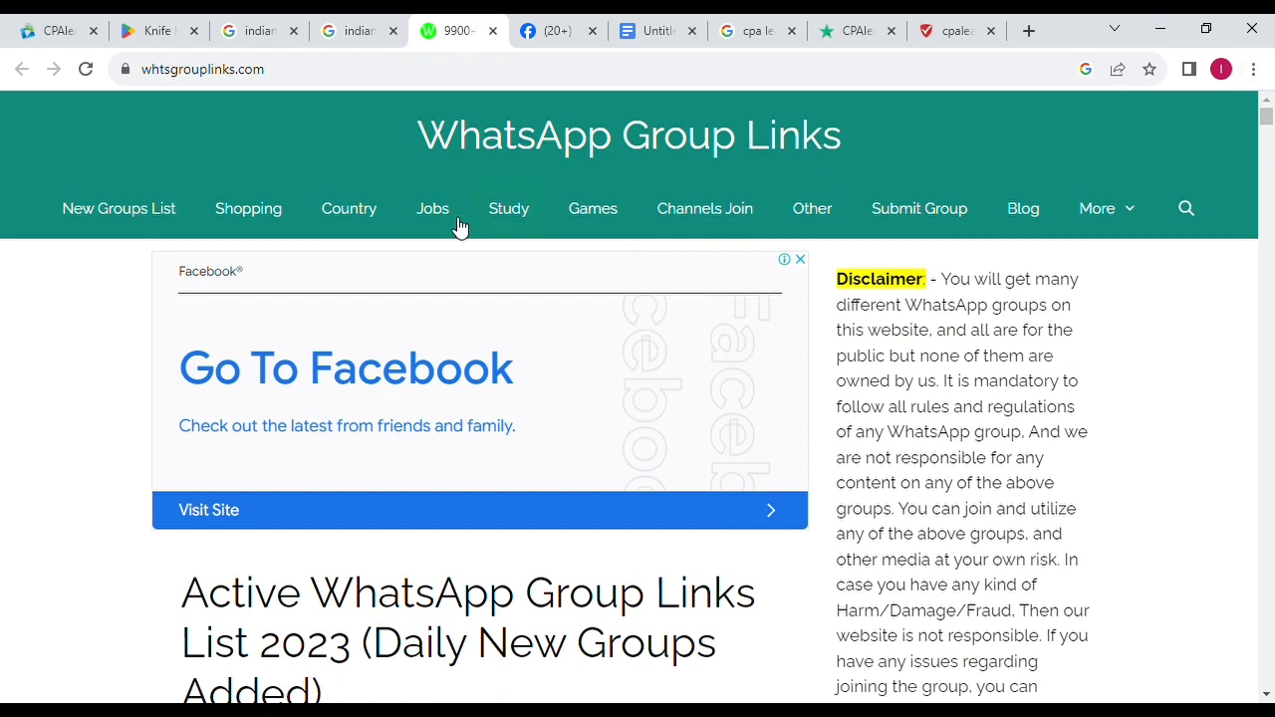
# Switch to Facebook, filter the existing search results to pages, and run a new search for "indian games pages"
pyautogui.click(553, 30)
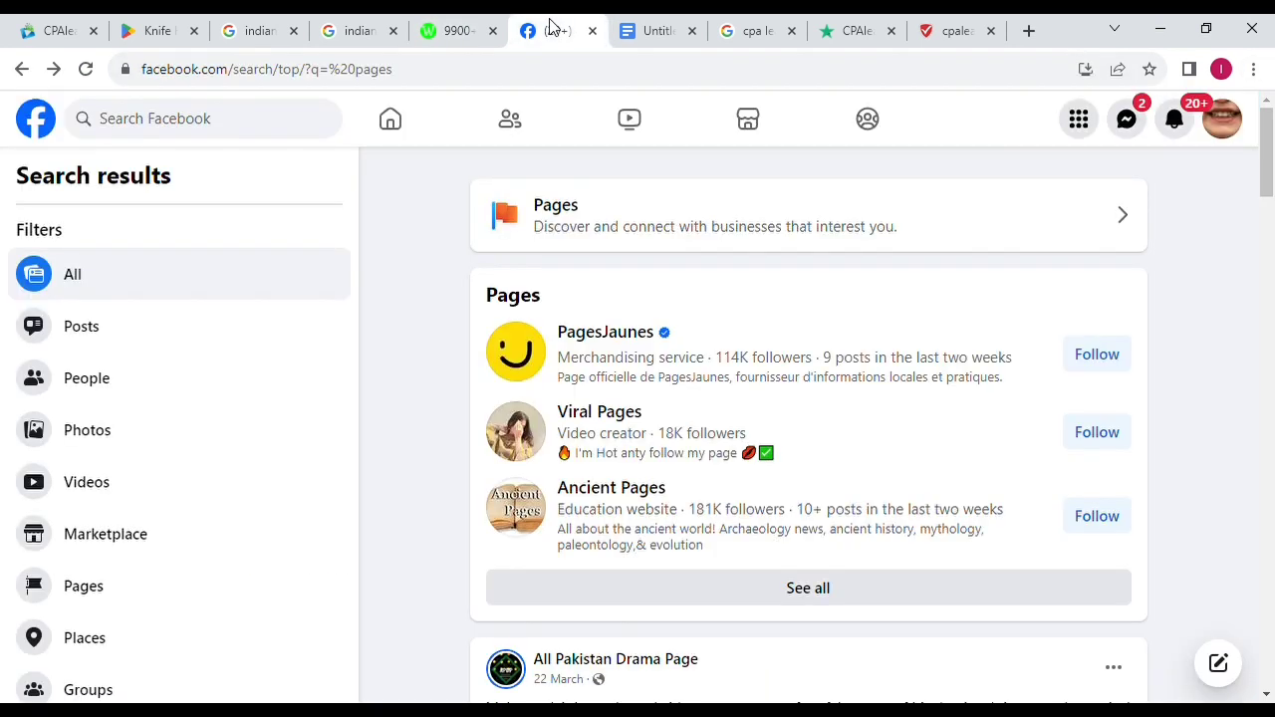
pyautogui.click(141, 602)
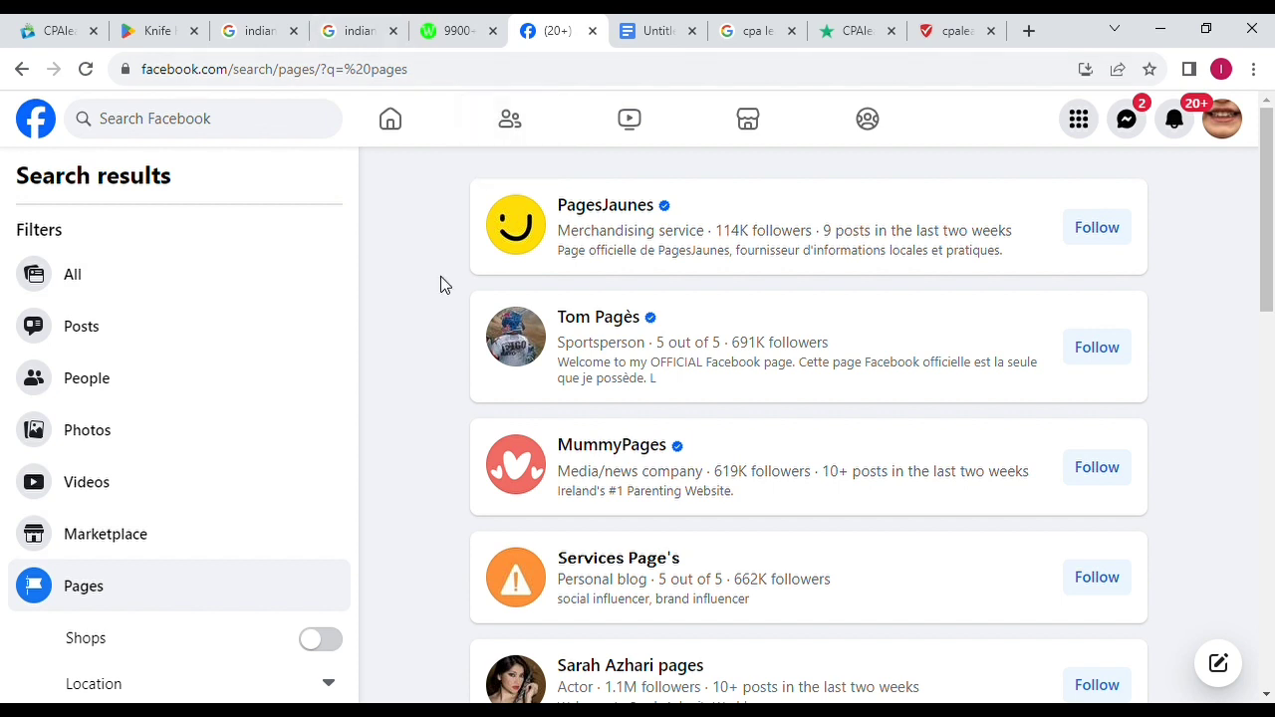
pyautogui.click(238, 131)
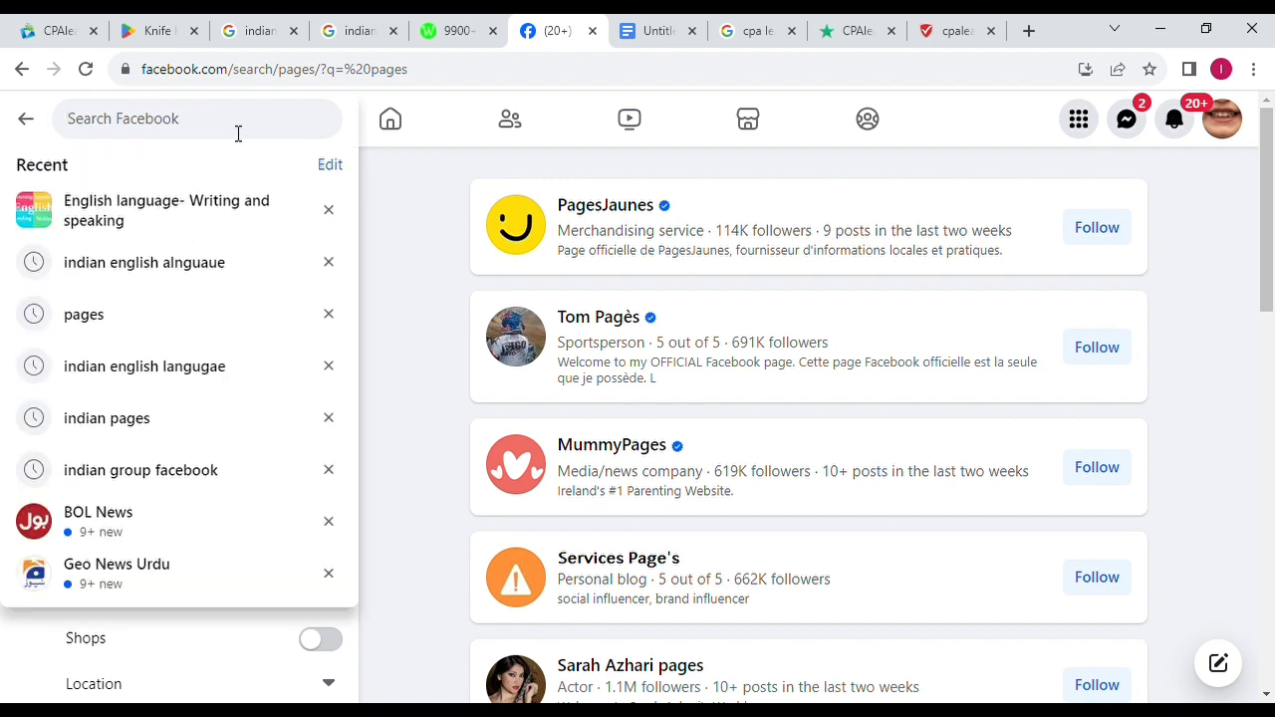
pyautogui.write('in')
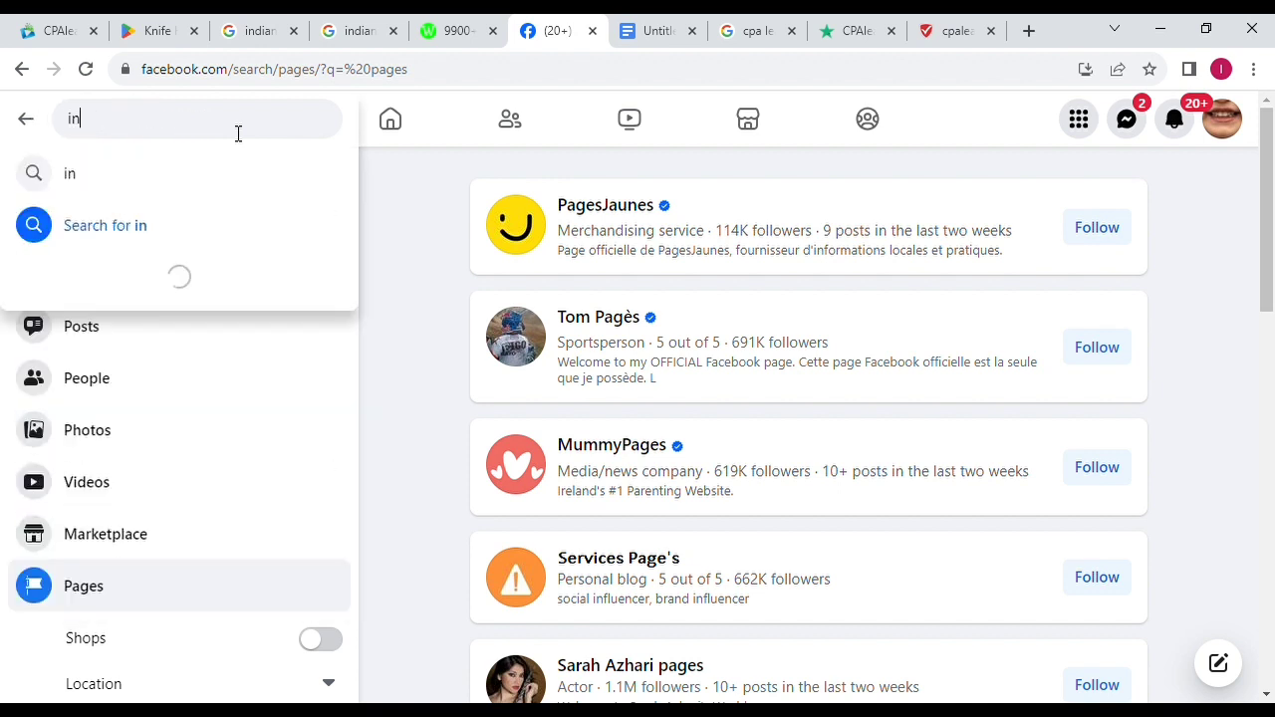
pyautogui.write('dian ga')
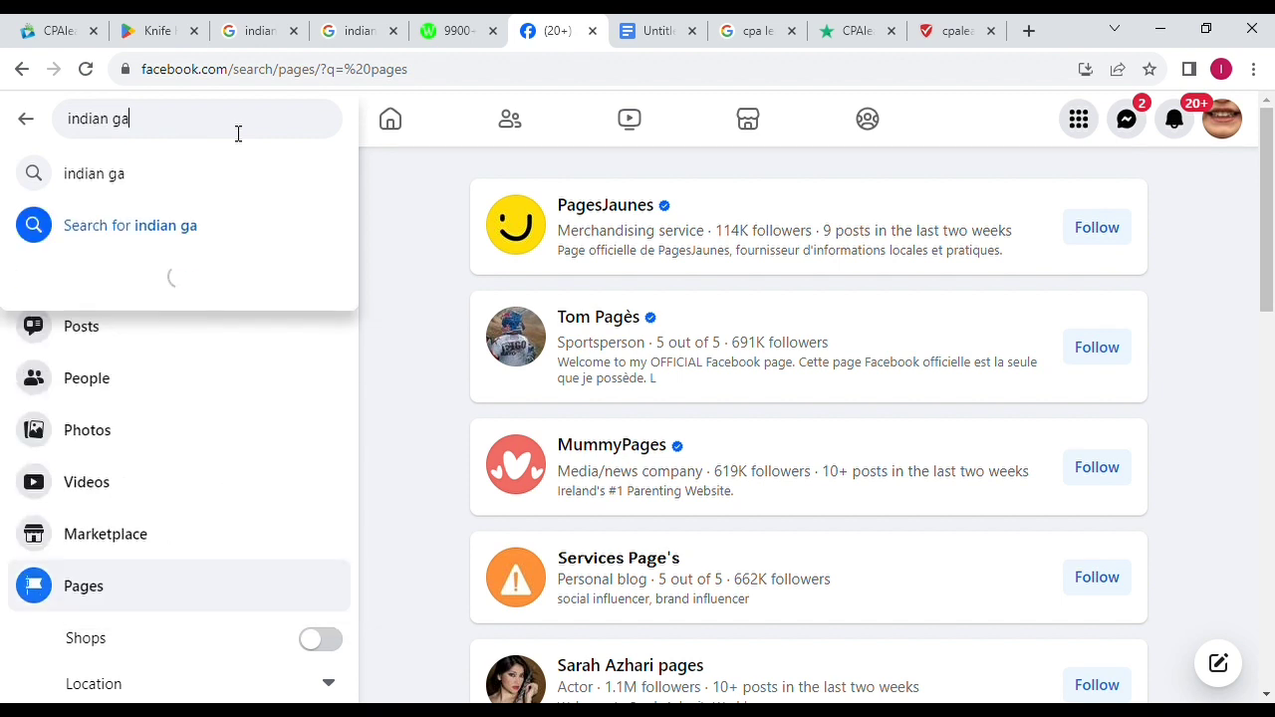
pyautogui.write('mes pages')
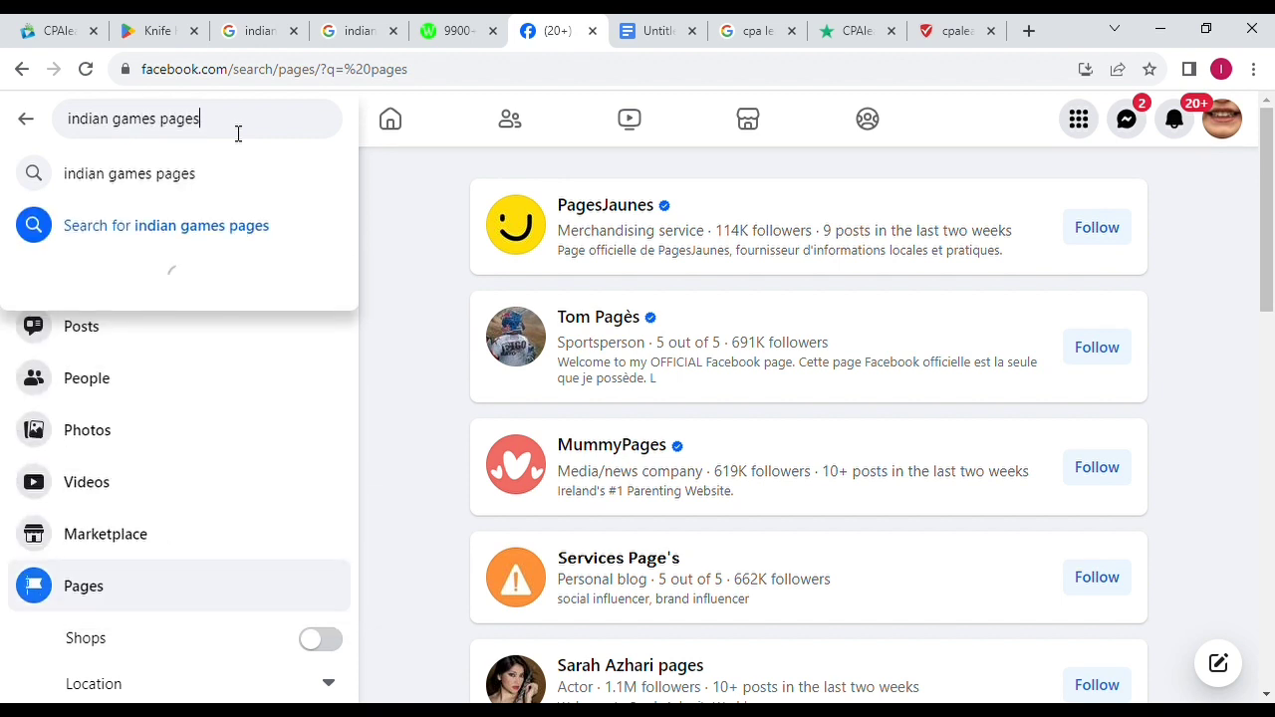
pyautogui.press('Return')
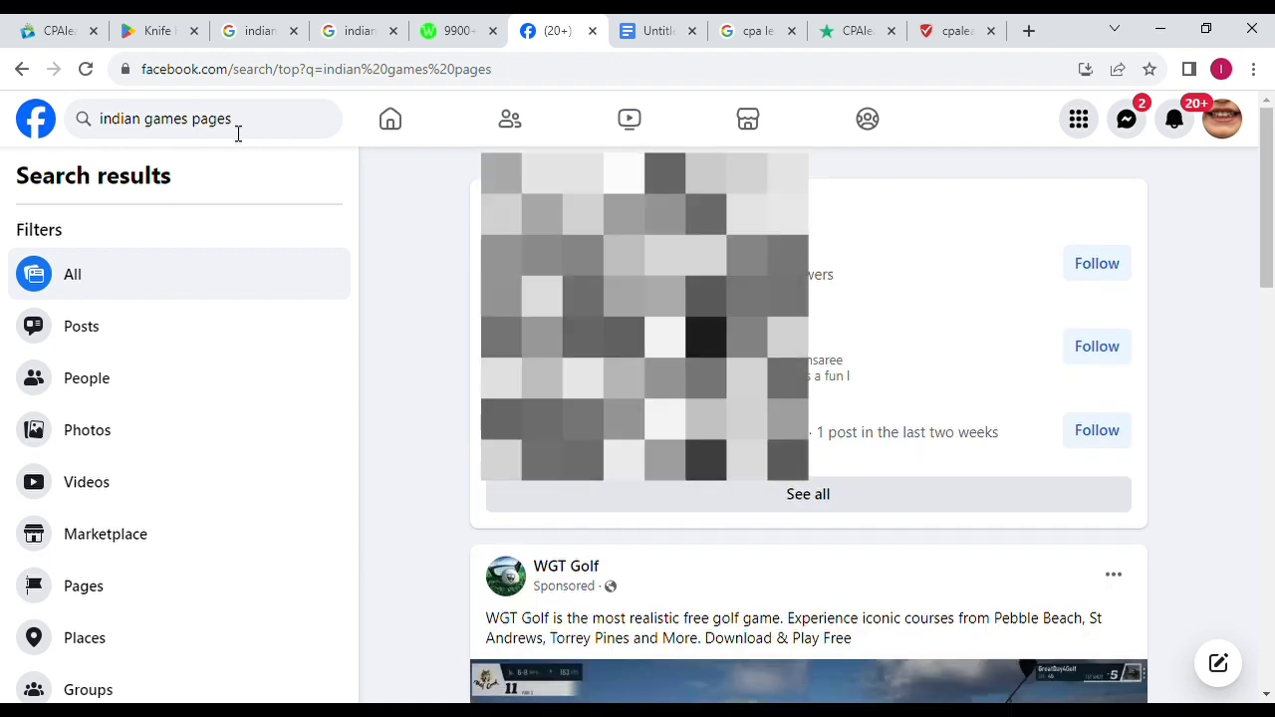
# Open the comments of the WGT Golf post in the search results and pause its video
pyautogui.scroll(-3, 1274, 267)
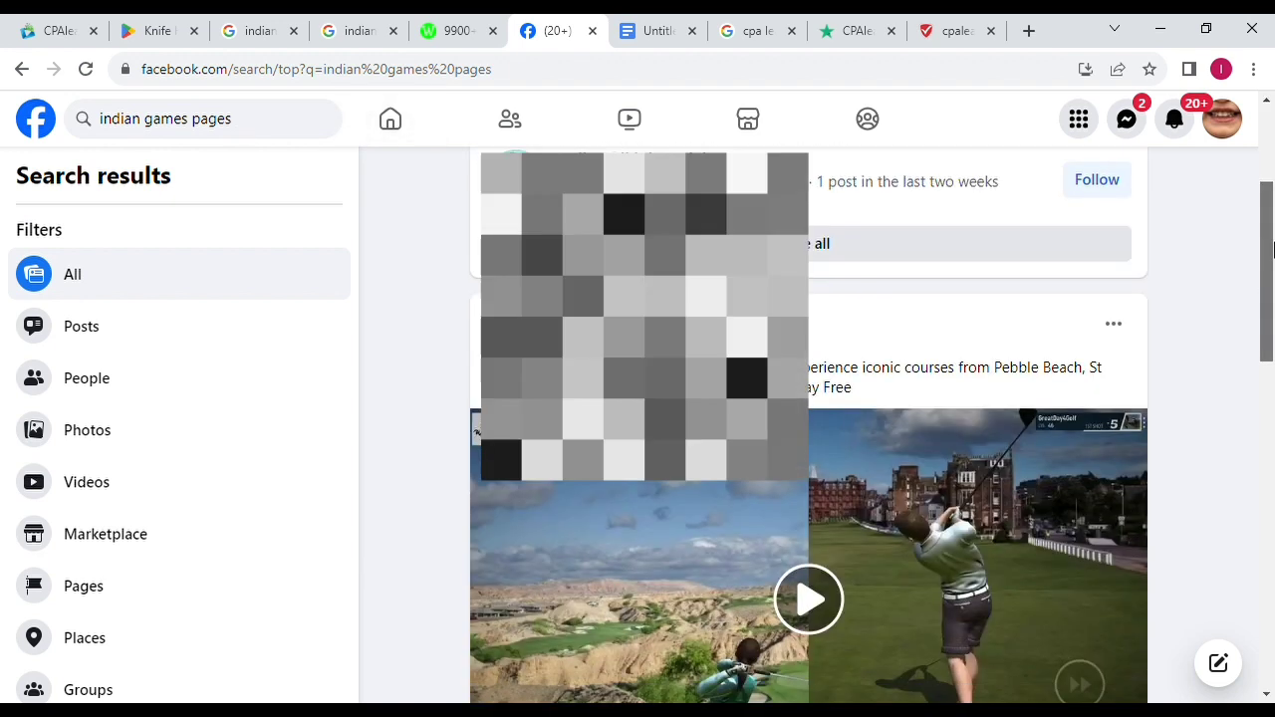
pyautogui.moveTo(1274, 267); pyautogui.dragTo(1273, 344)
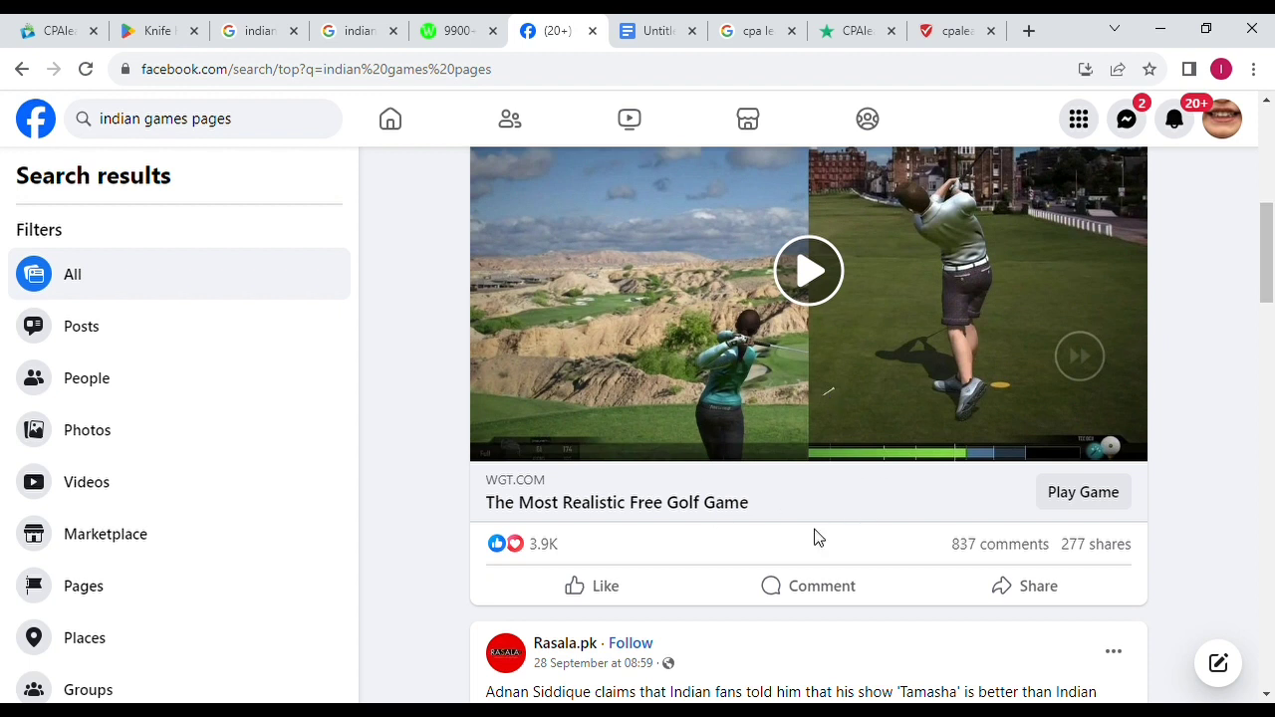
pyautogui.click(822, 589)
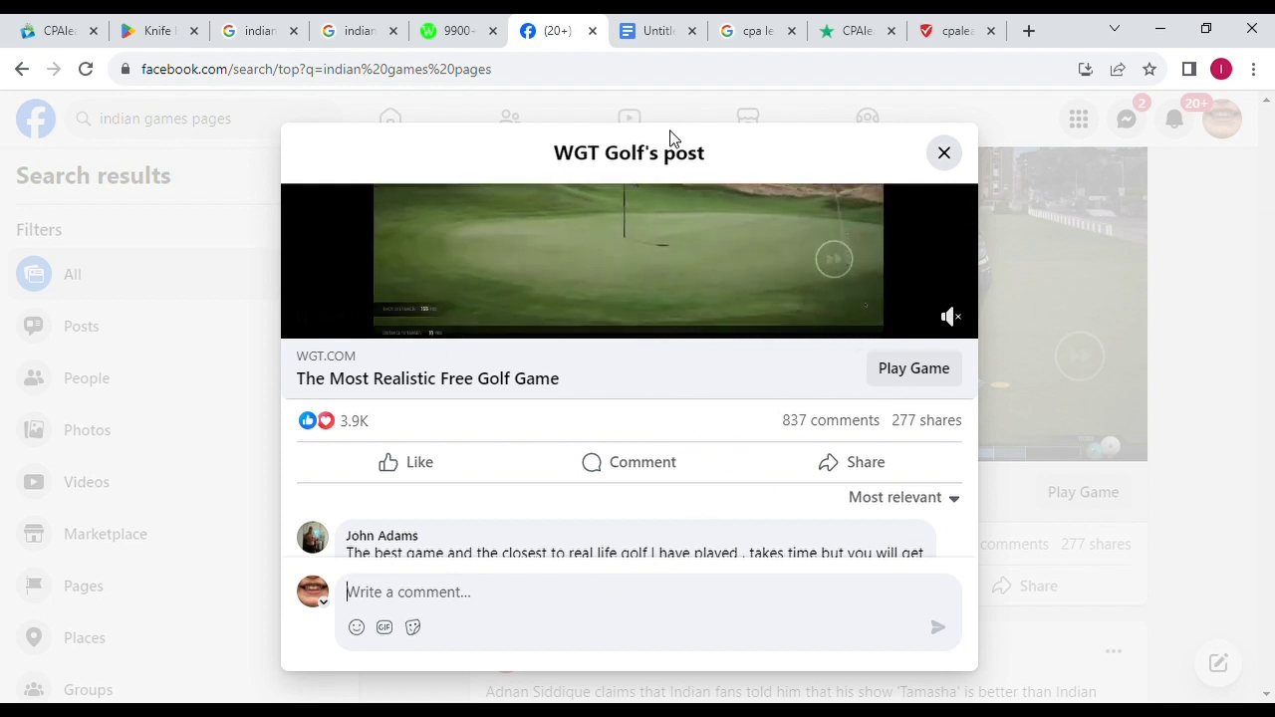
pyautogui.click(304, 318)
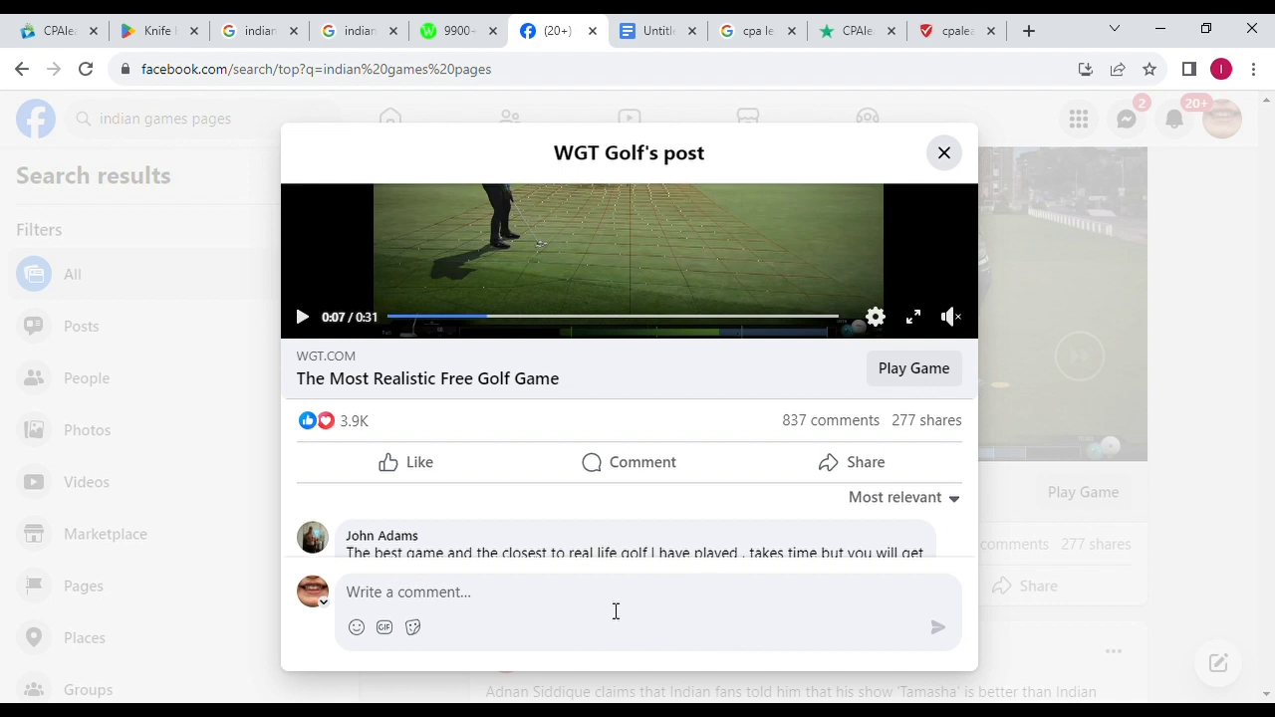
# Check the blank Google Docs document and the Knife Hit Master app page on Google Play, and return to the WGT Golf post
pyautogui.click(655, 31)
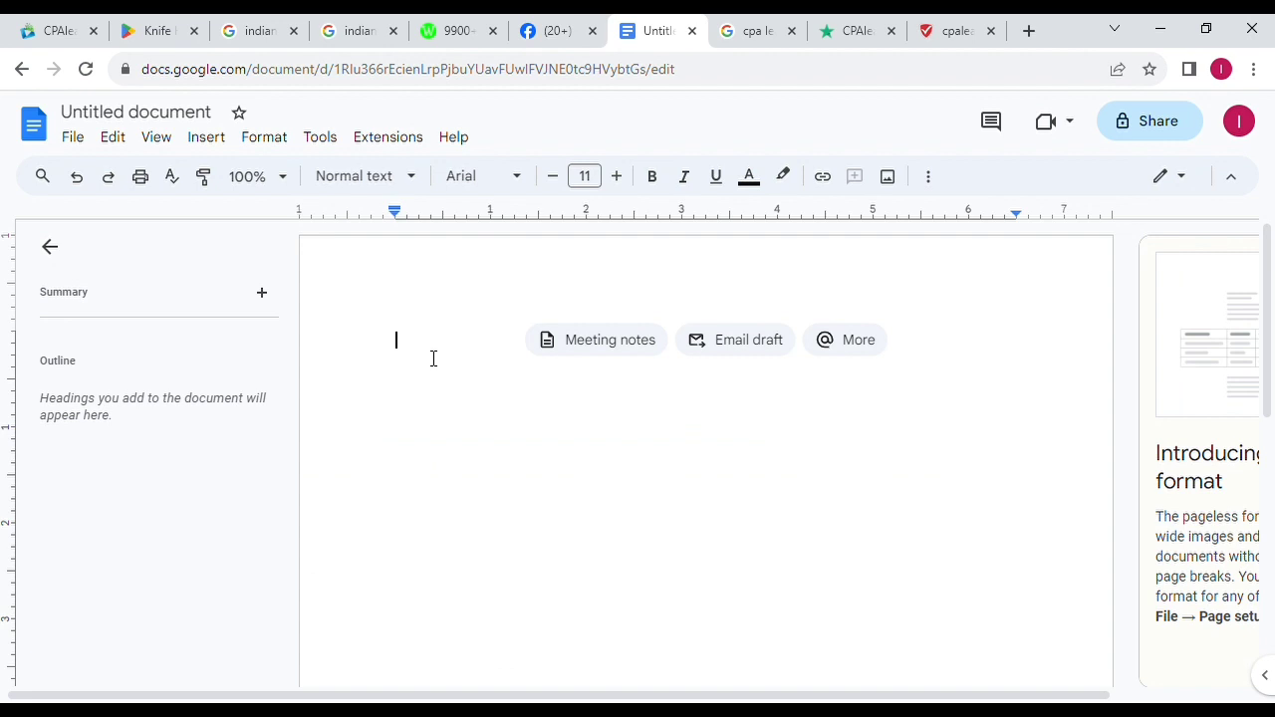
pyautogui.click(250, 36)
pyautogui.click(163, 42)
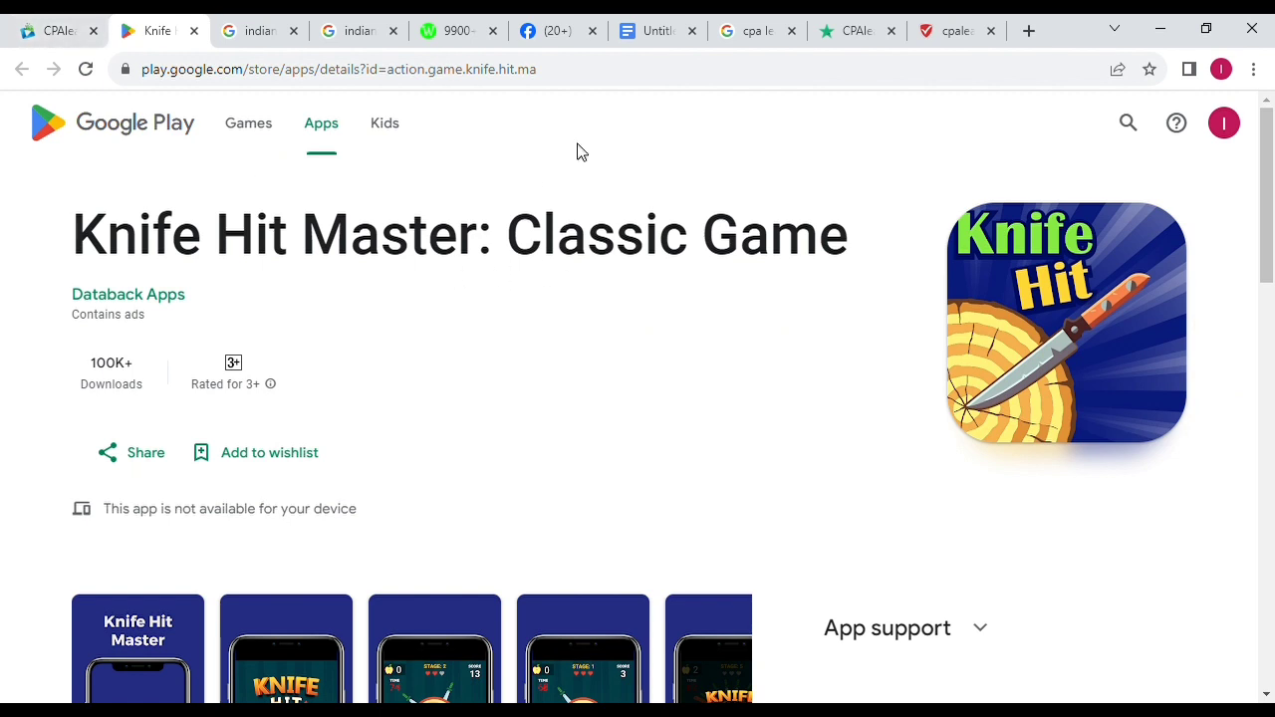
pyautogui.click(557, 36)
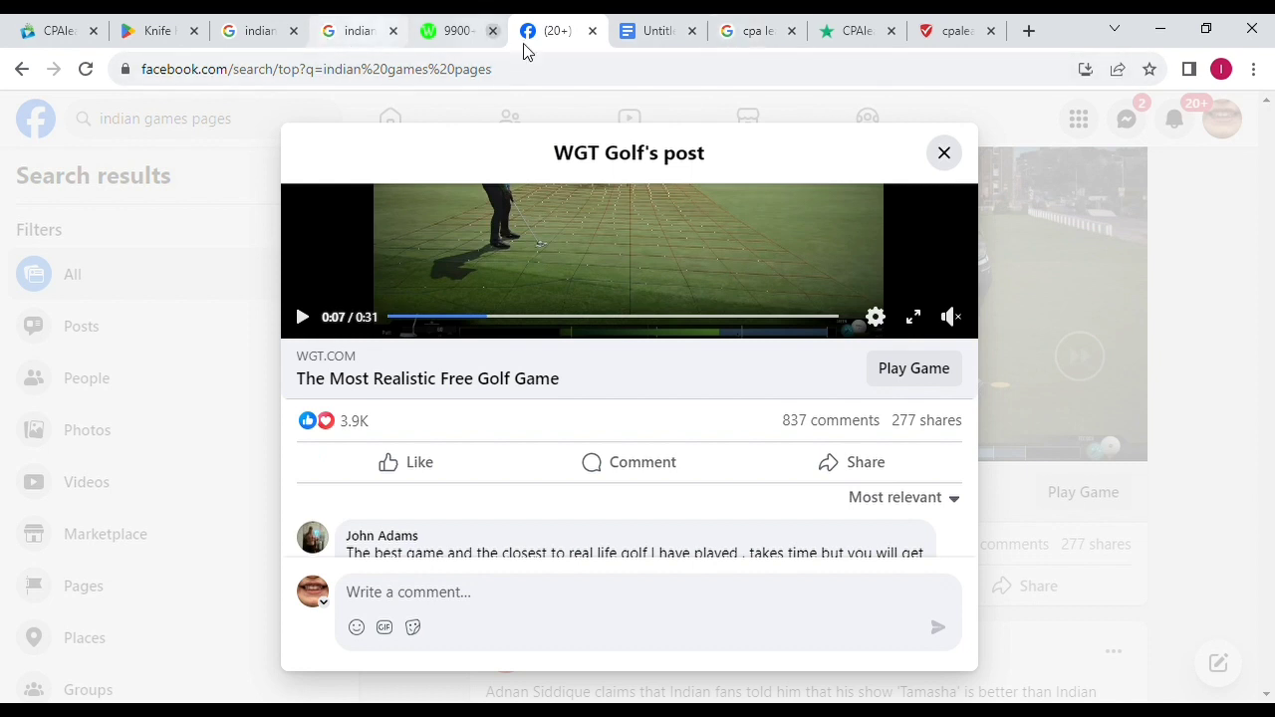
# Write the promotional line "If you want play real fun engaging games then click here:" in the blank Google Docs document
pyautogui.click(655, 39)
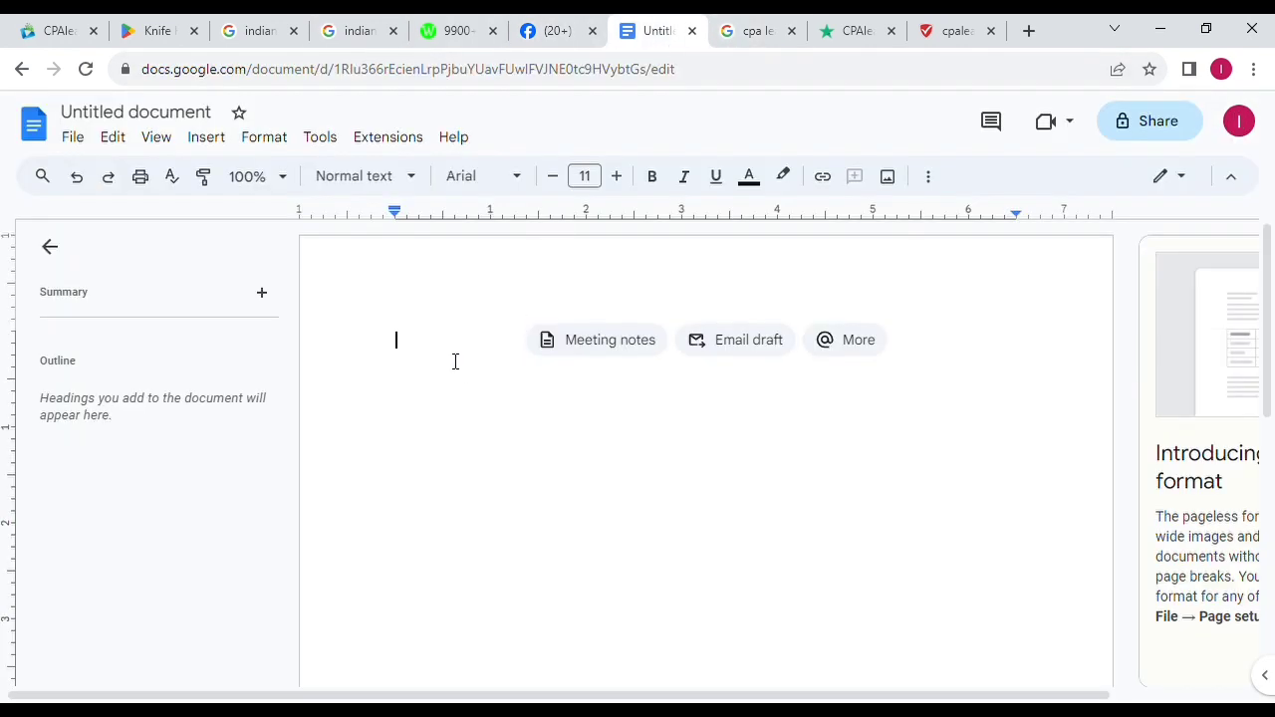
pyautogui.write('If you ')
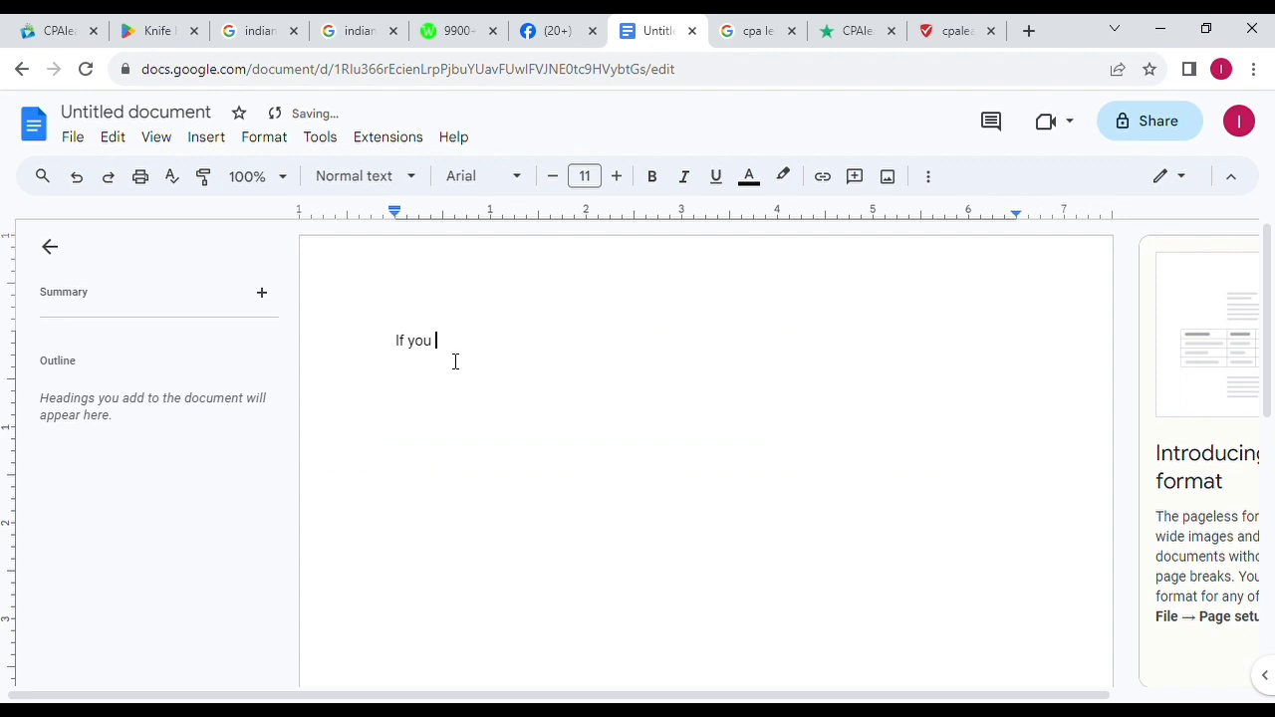
pyautogui.write('want pla')
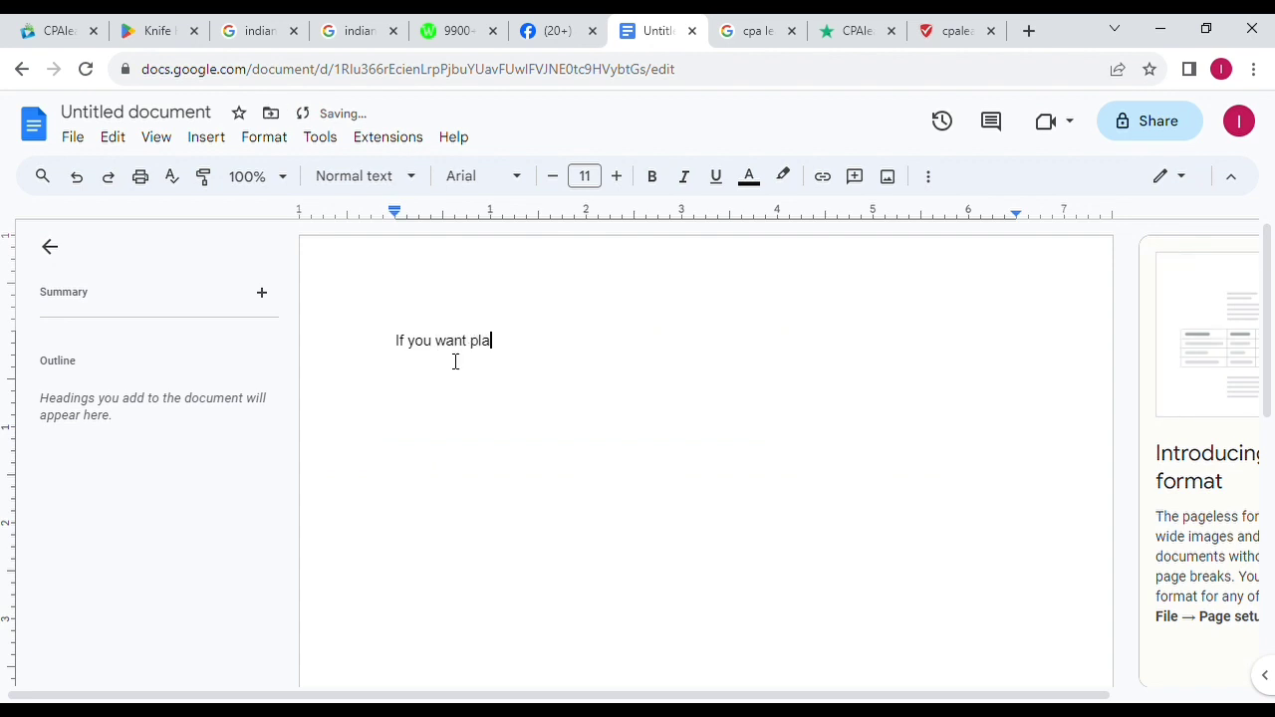
pyautogui.write('y re')
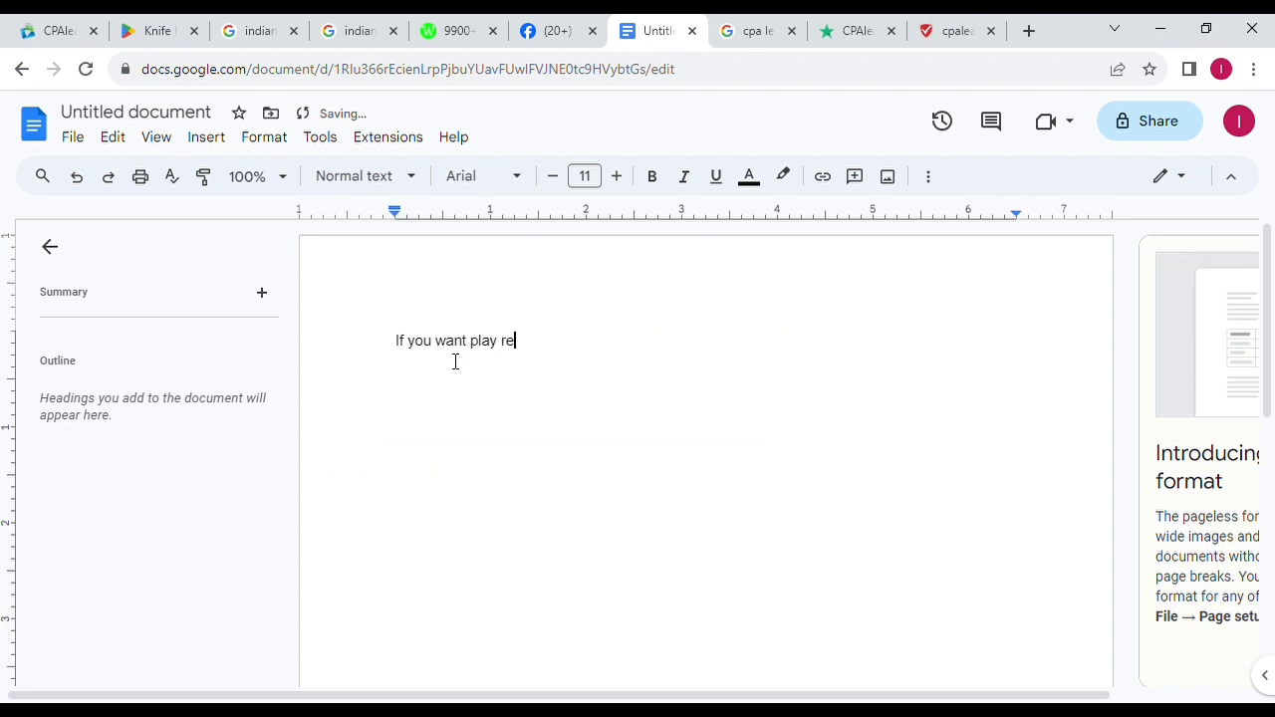
pyautogui.write('al fun ')
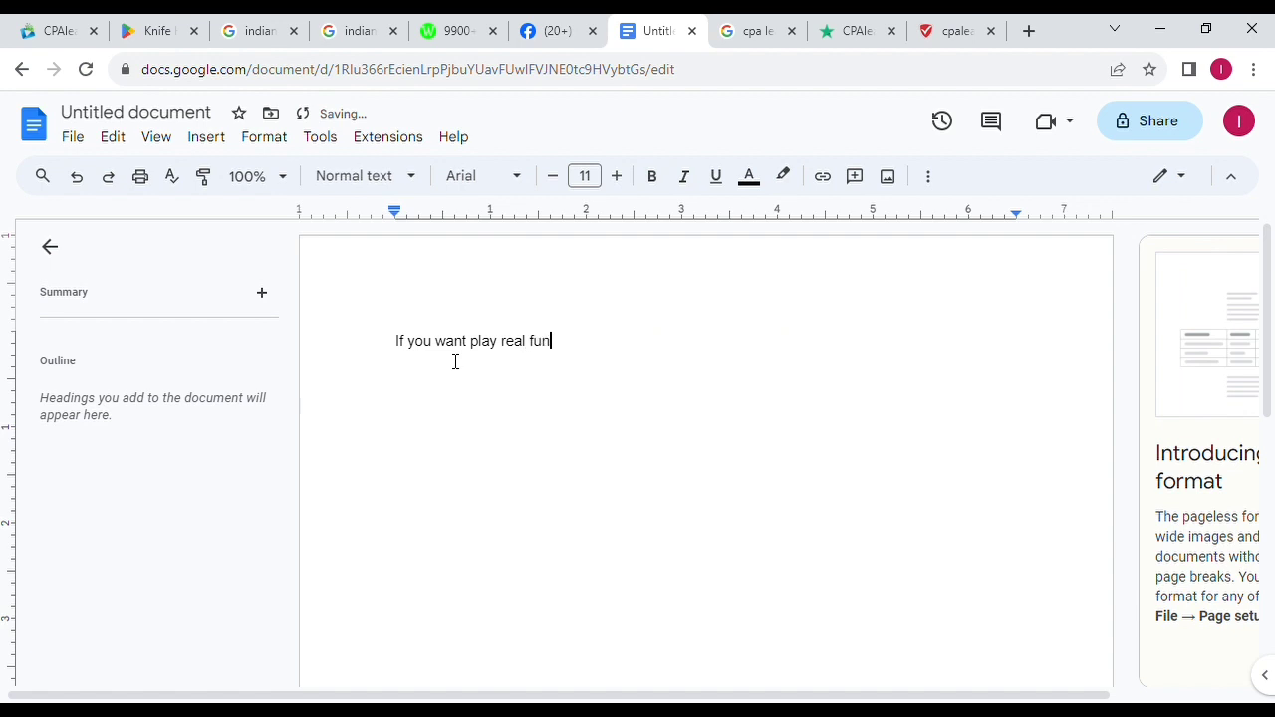
pyautogui.write('engaign ')
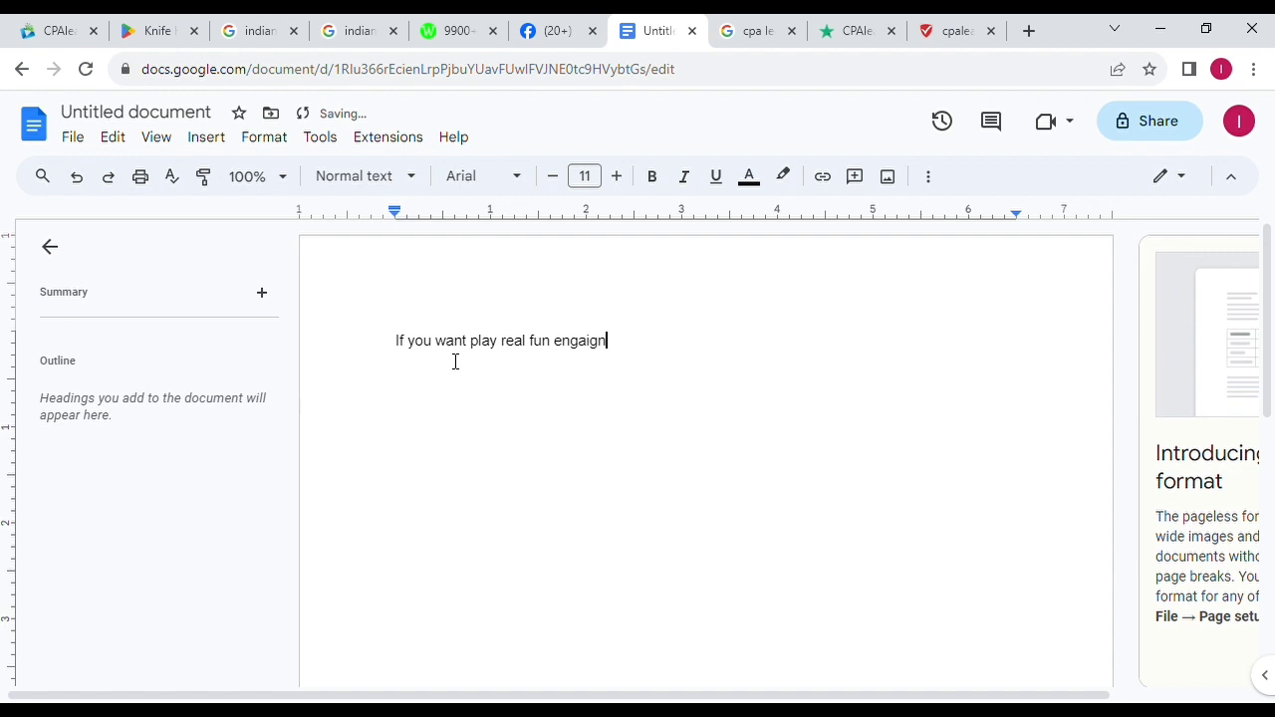
pyautogui.press('BackSpace')
pyautogui.press('BackSpace')
pyautogui.press('BackSpace')
pyautogui.press('BackSpace')
pyautogui.write('ging gam')
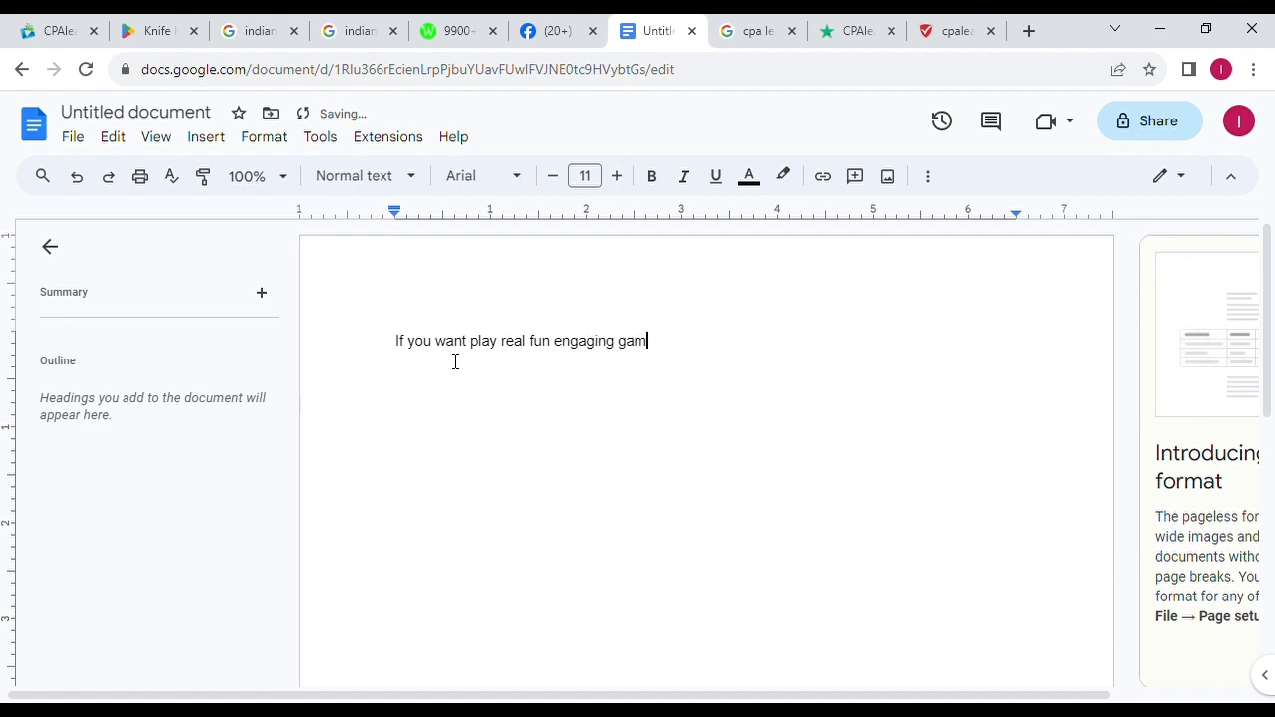
pyautogui.write('es then click g')
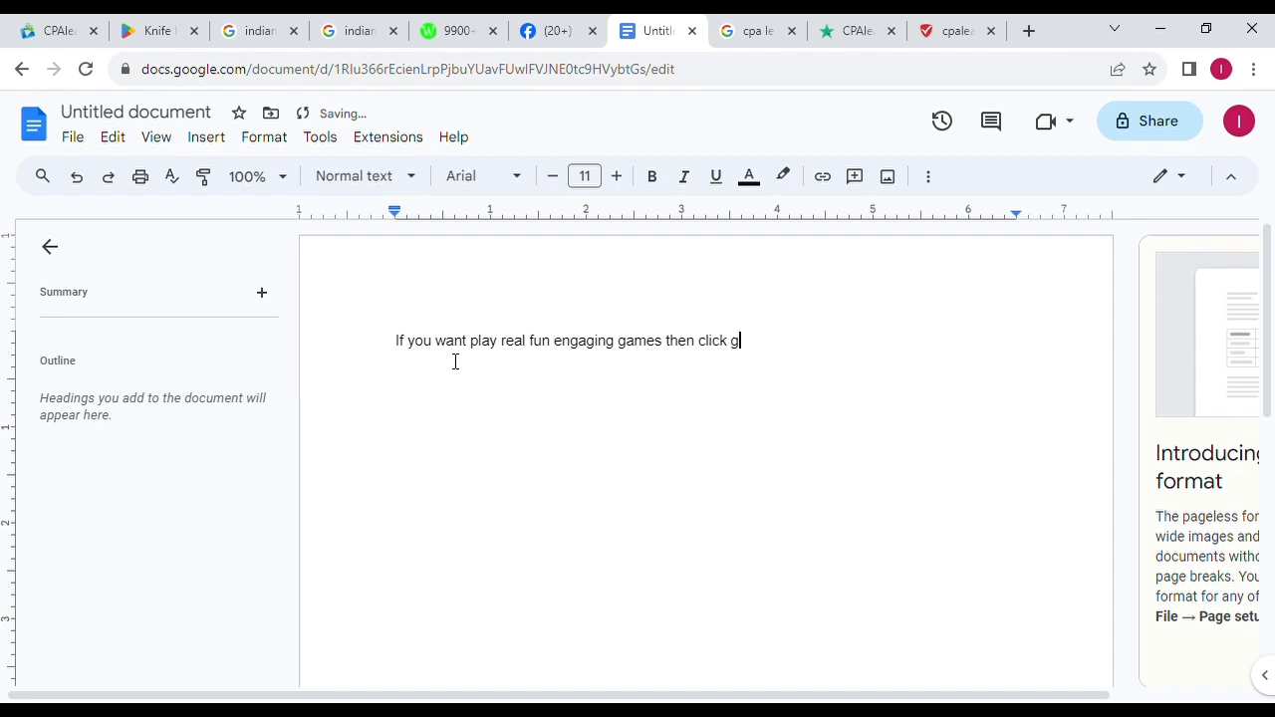
pyautogui.write('ere:')
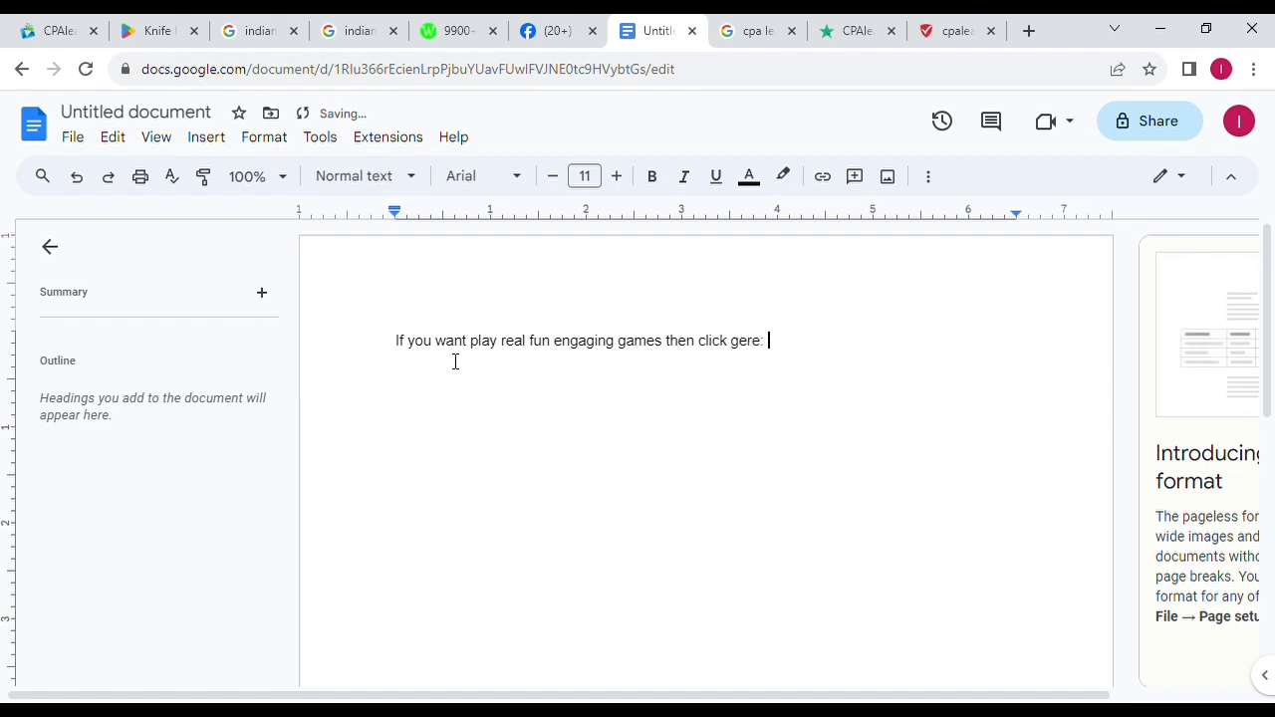
pyautogui.click(746, 359)
pyautogui.press('BackSpace')
pyautogui.write('h')
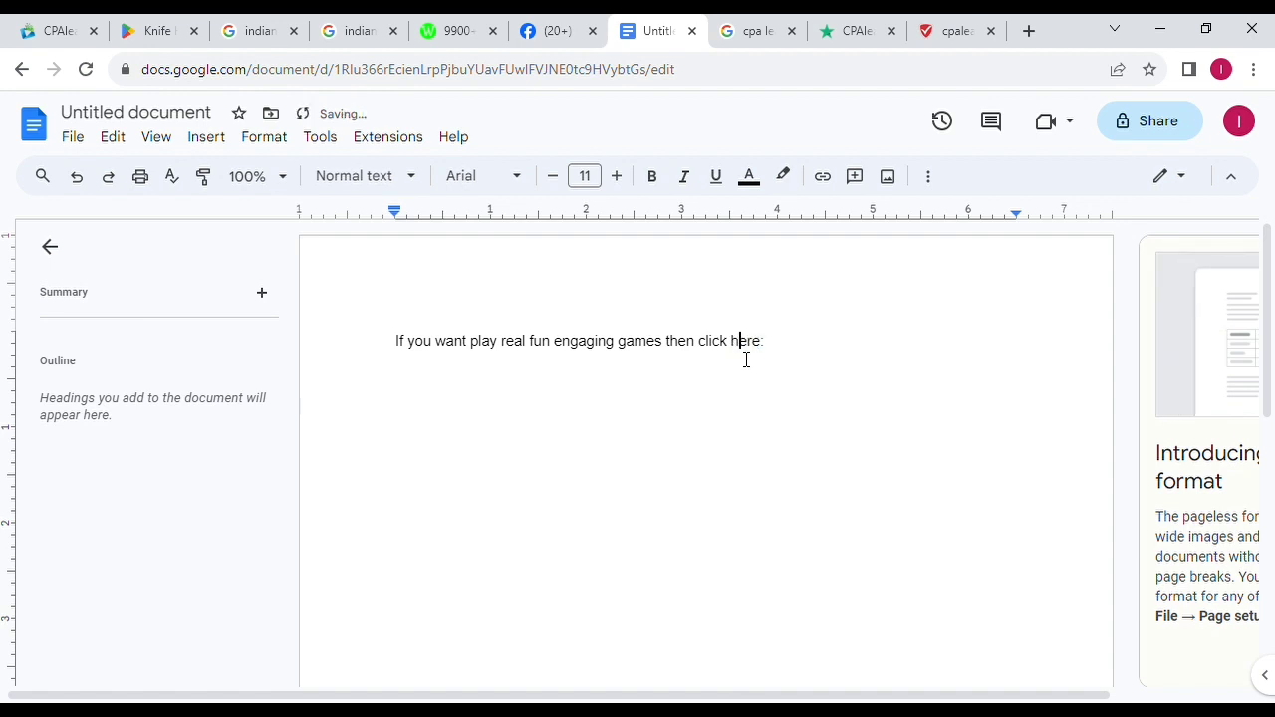
# Copy the Knife Hit Master Game affiliate link from CPAlead into the Google Docs document after the promotional line and select the whole message
pyautogui.click(165, 36)
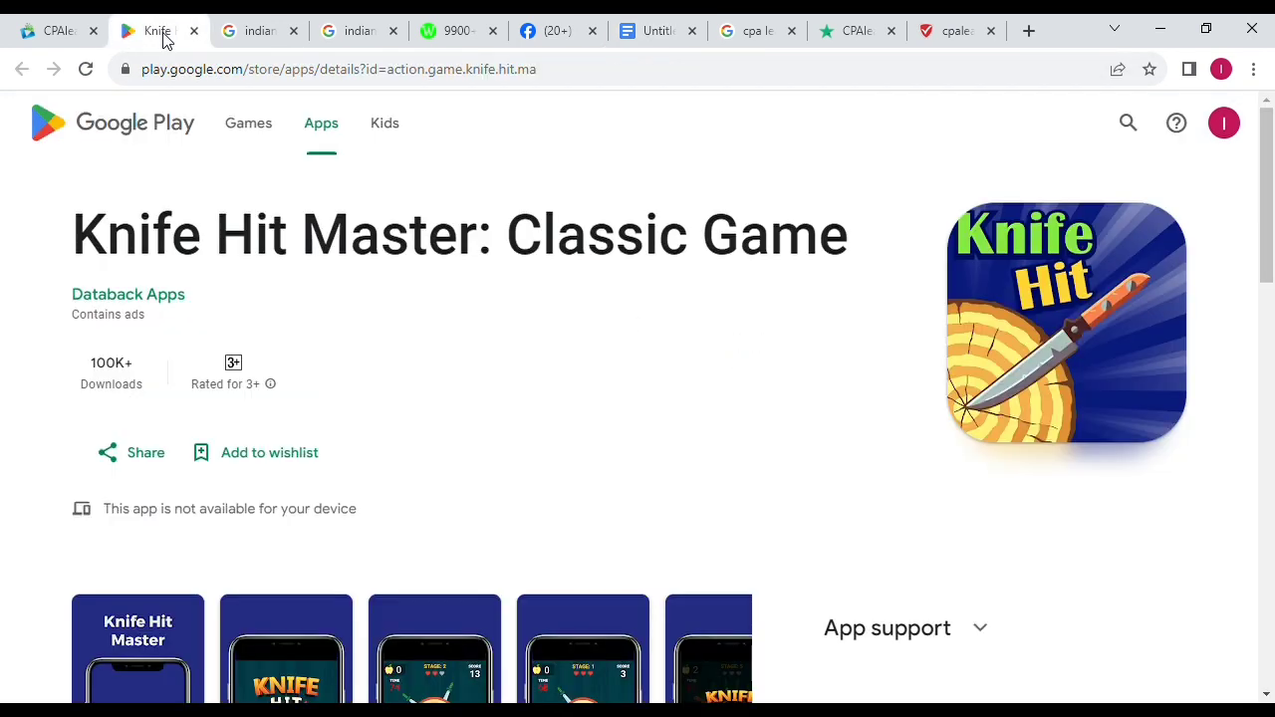
pyautogui.click(33, 37)
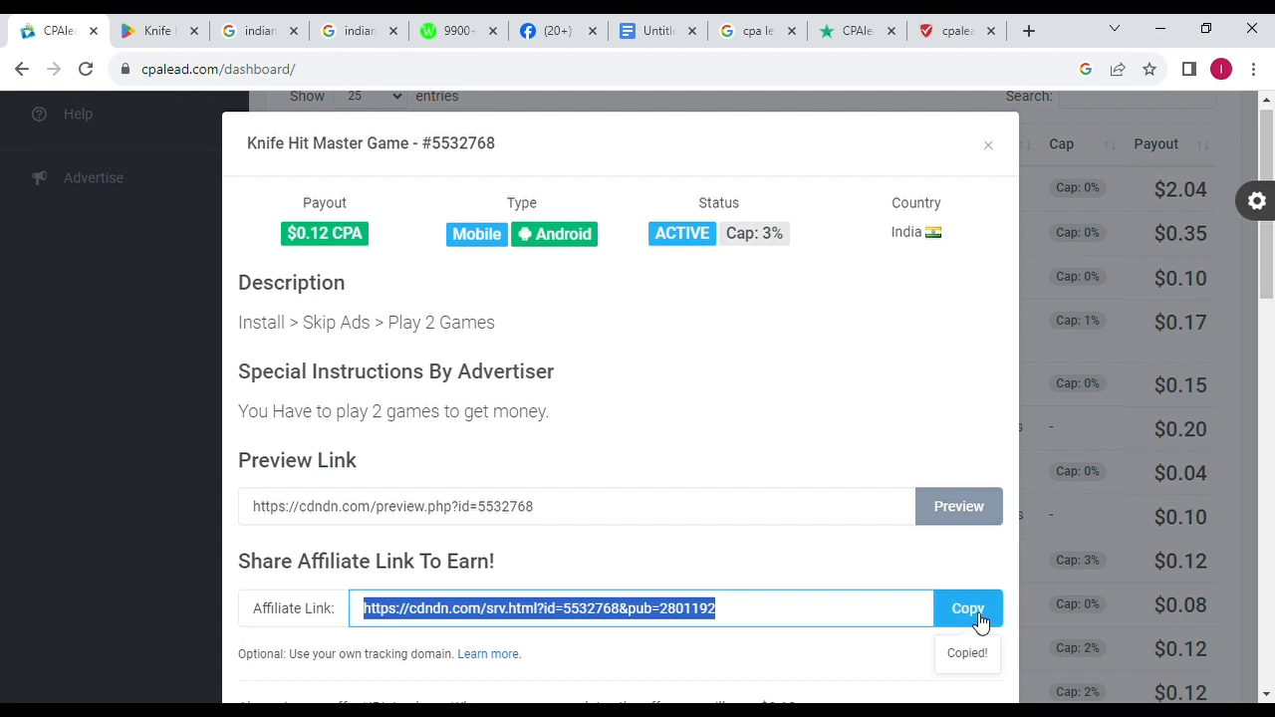
pyautogui.click(653, 37)
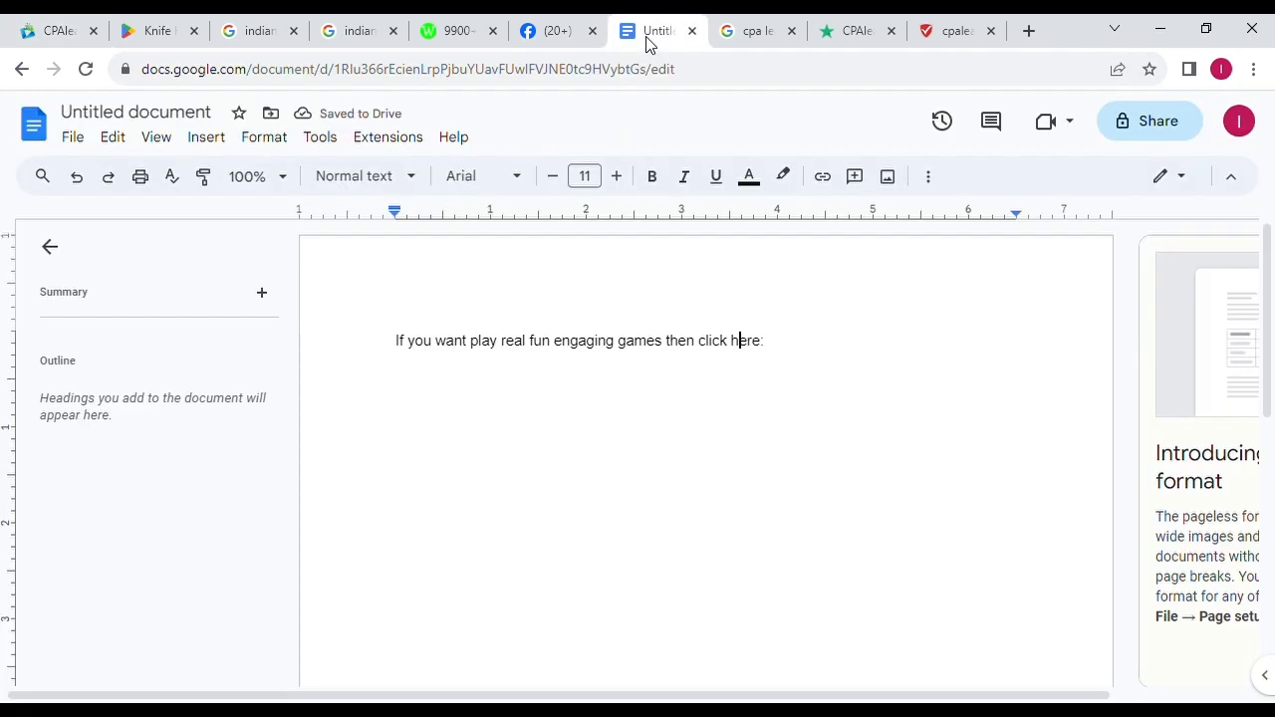
pyautogui.rightClick(814, 356)
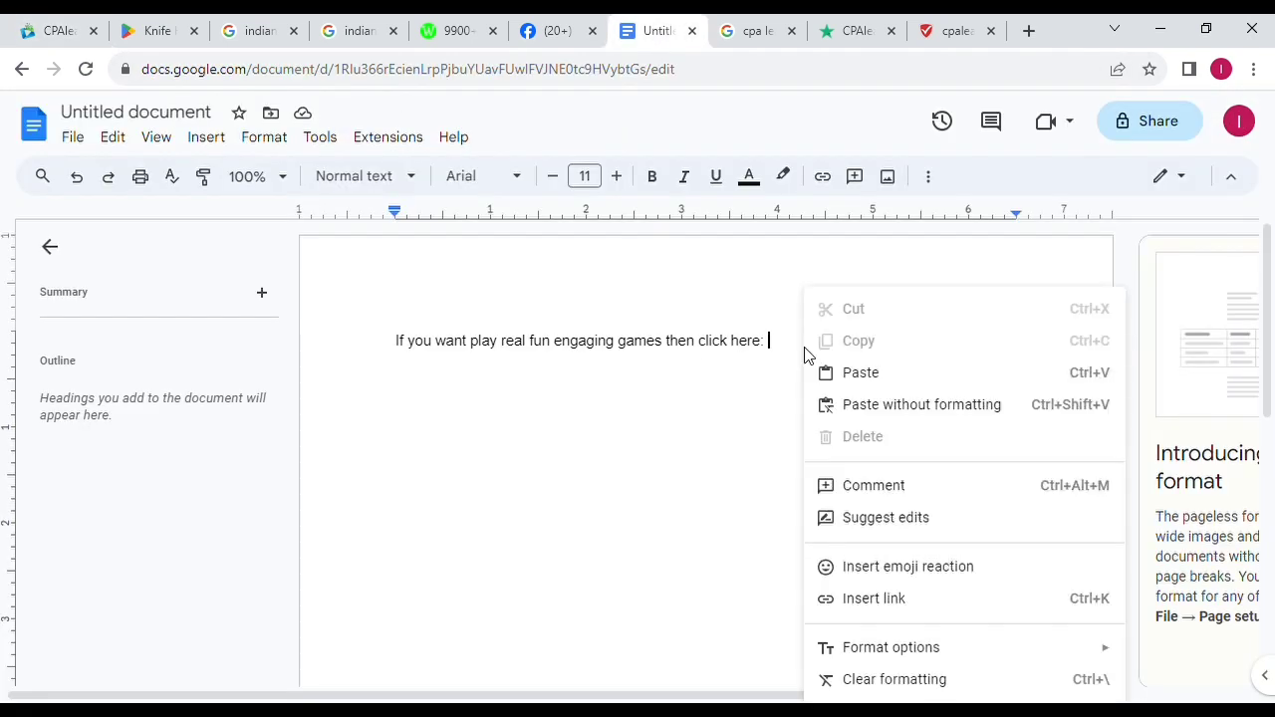
pyautogui.click(889, 374)
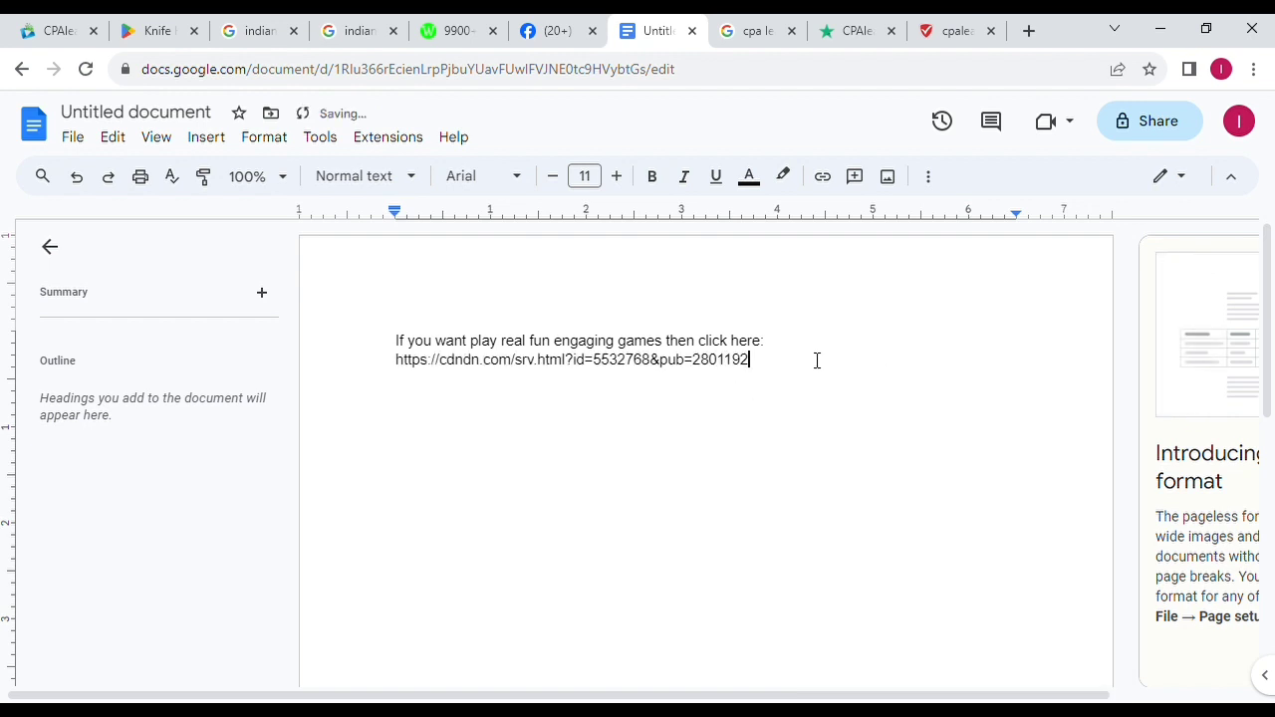
pyautogui.moveTo(782, 391); pyautogui.dragTo(388, 353)
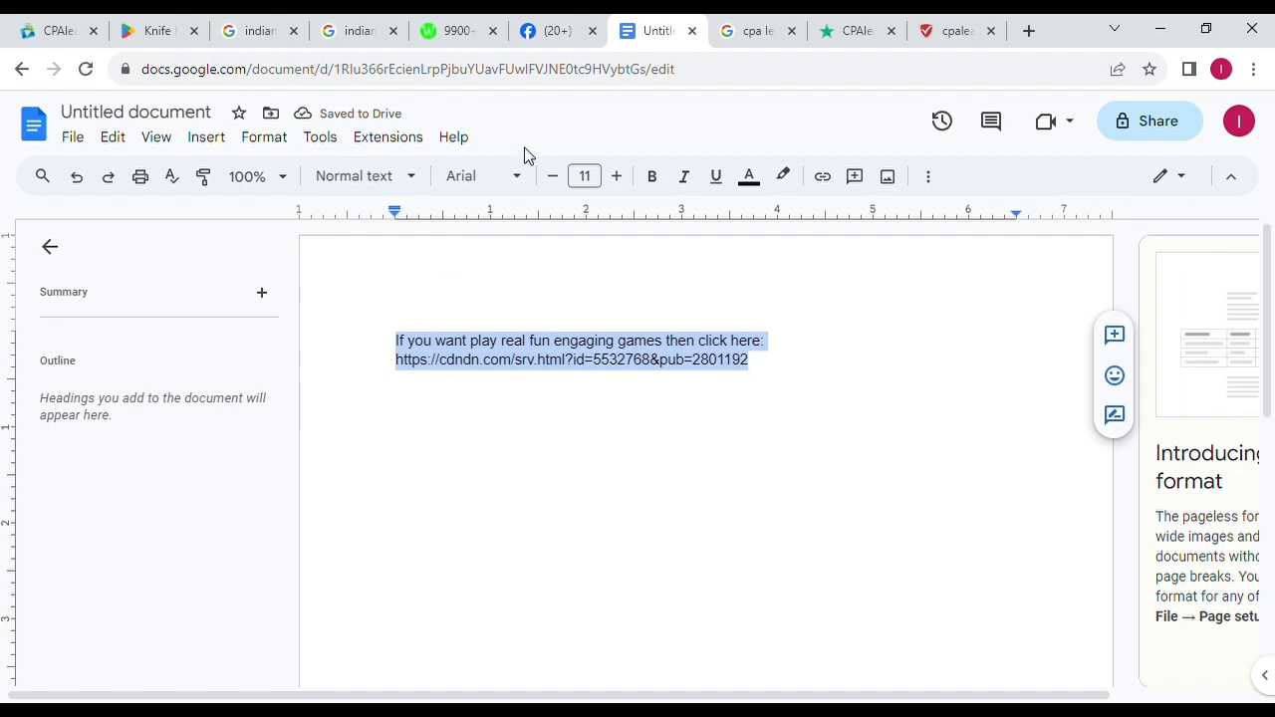
pyautogui.click(608, 360)
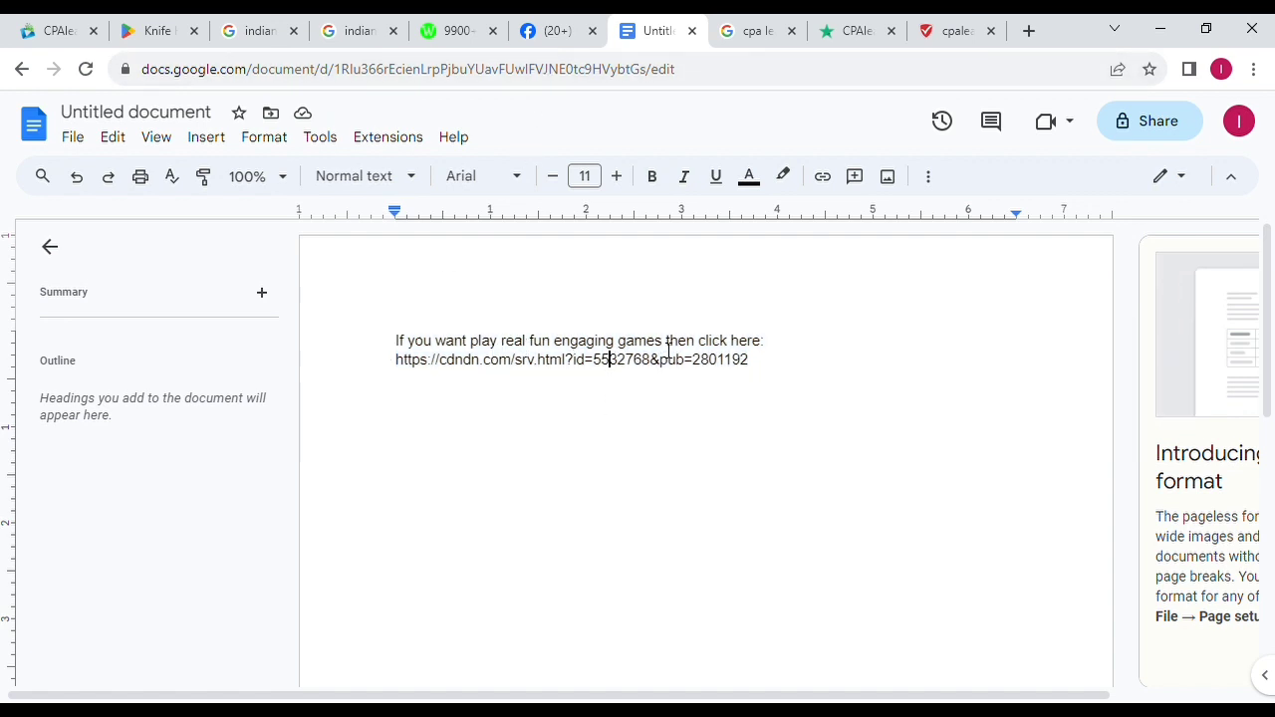
pyautogui.moveTo(398, 341); pyautogui.dragTo(794, 349)
pyautogui.click(671, 451)
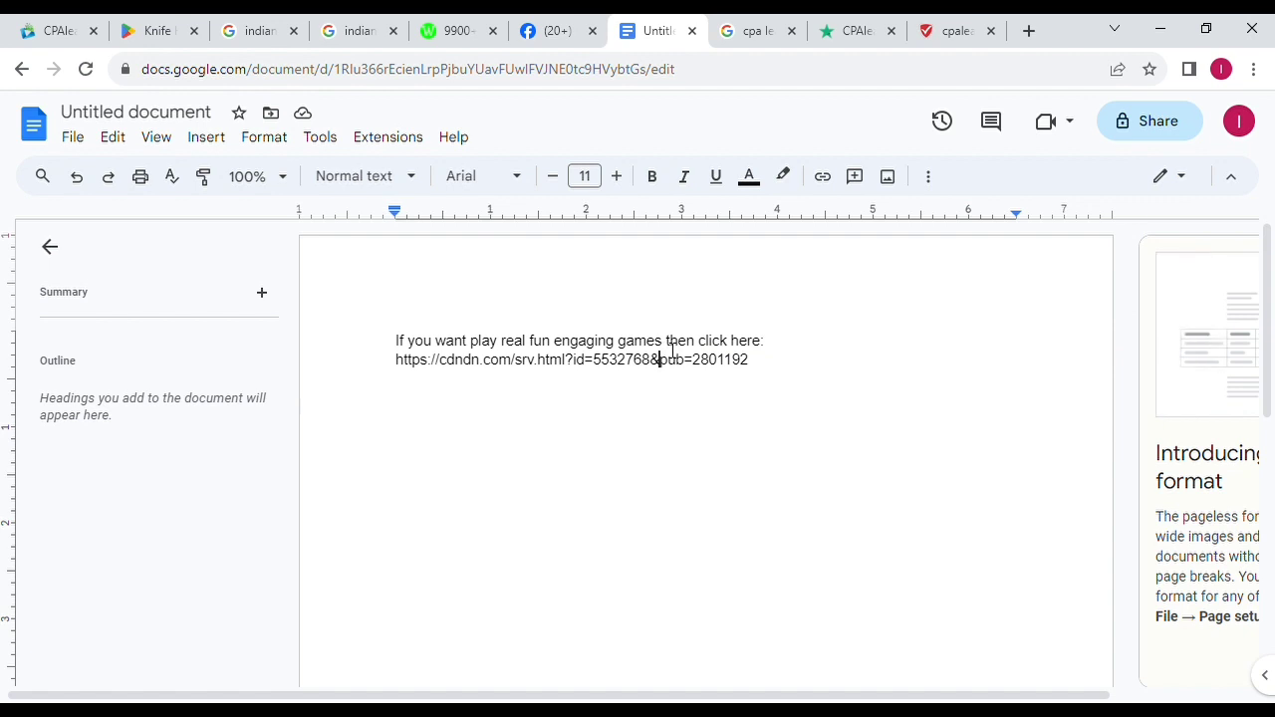
pyautogui.hotkey('ctrl', 'shift', 'Left')
pyautogui.hotkey('ctrl', 'shift', 'Left')
pyautogui.moveTo(565, 357); pyautogui.dragTo(451, 337)
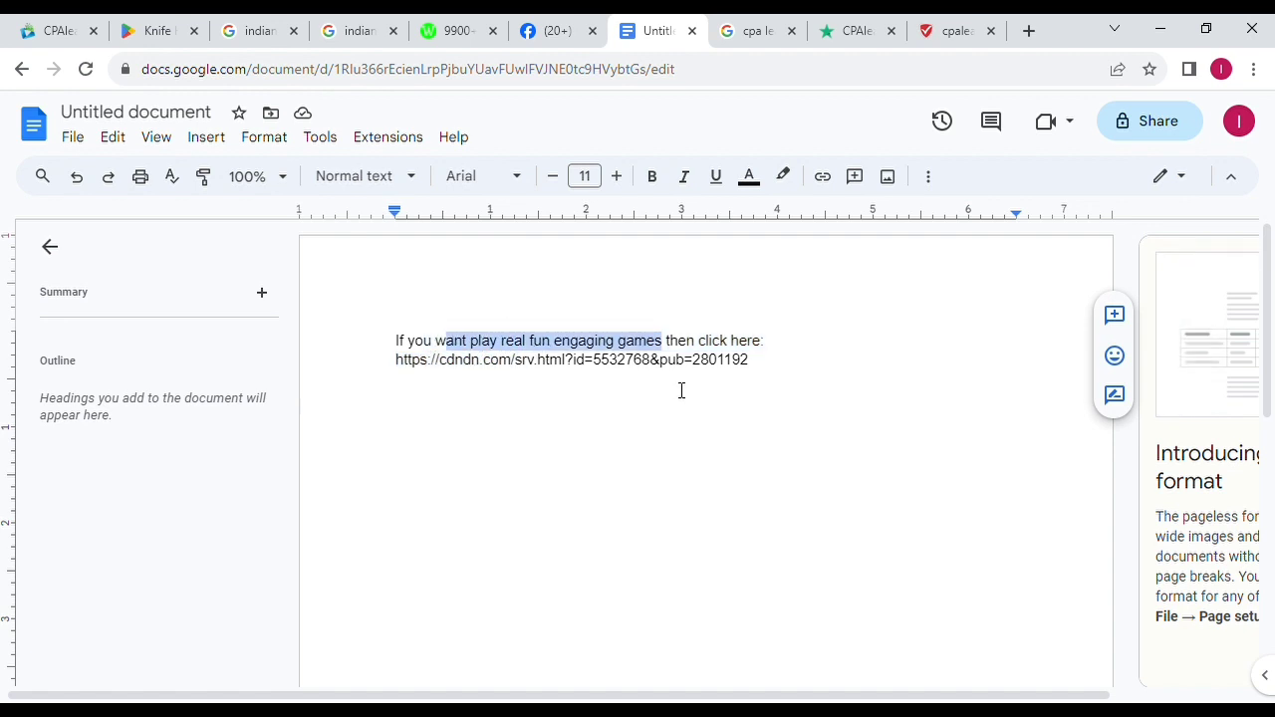
pyautogui.click(788, 385)
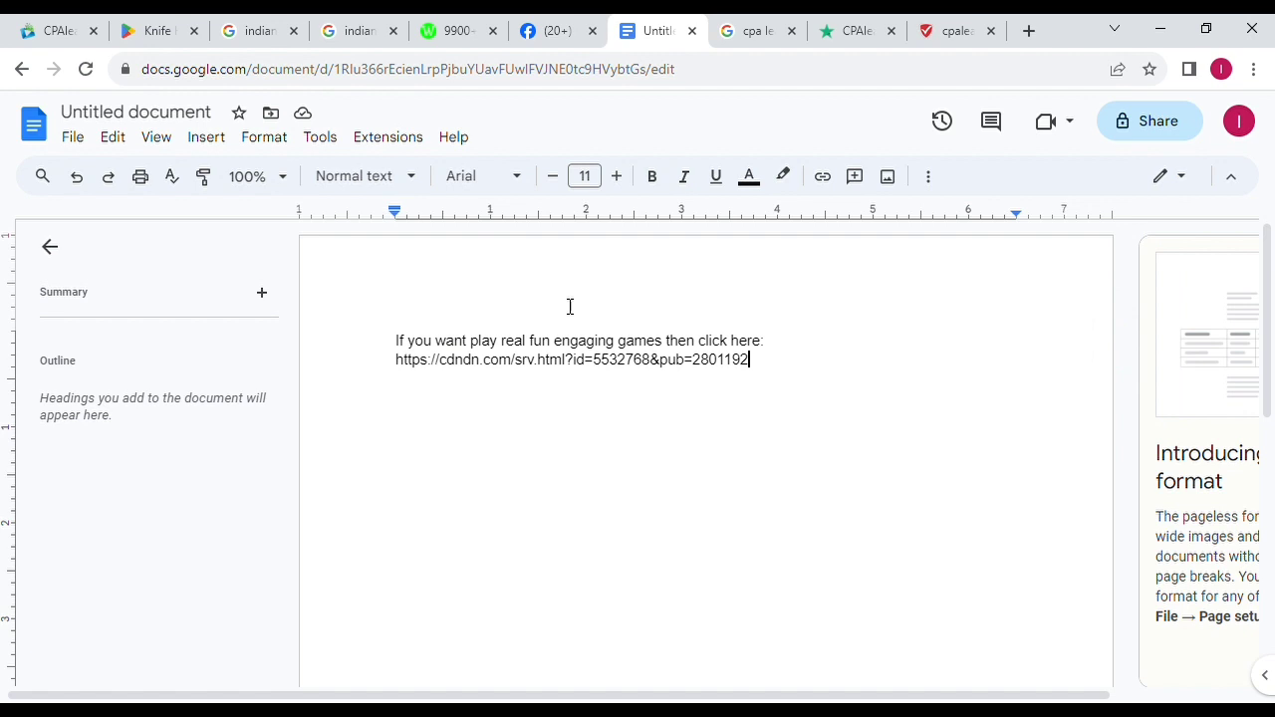
# Switch to Facebook and paste the promotional message with the affiliate link as a comment draft on the WGT Golf post
pyautogui.click(555, 28)
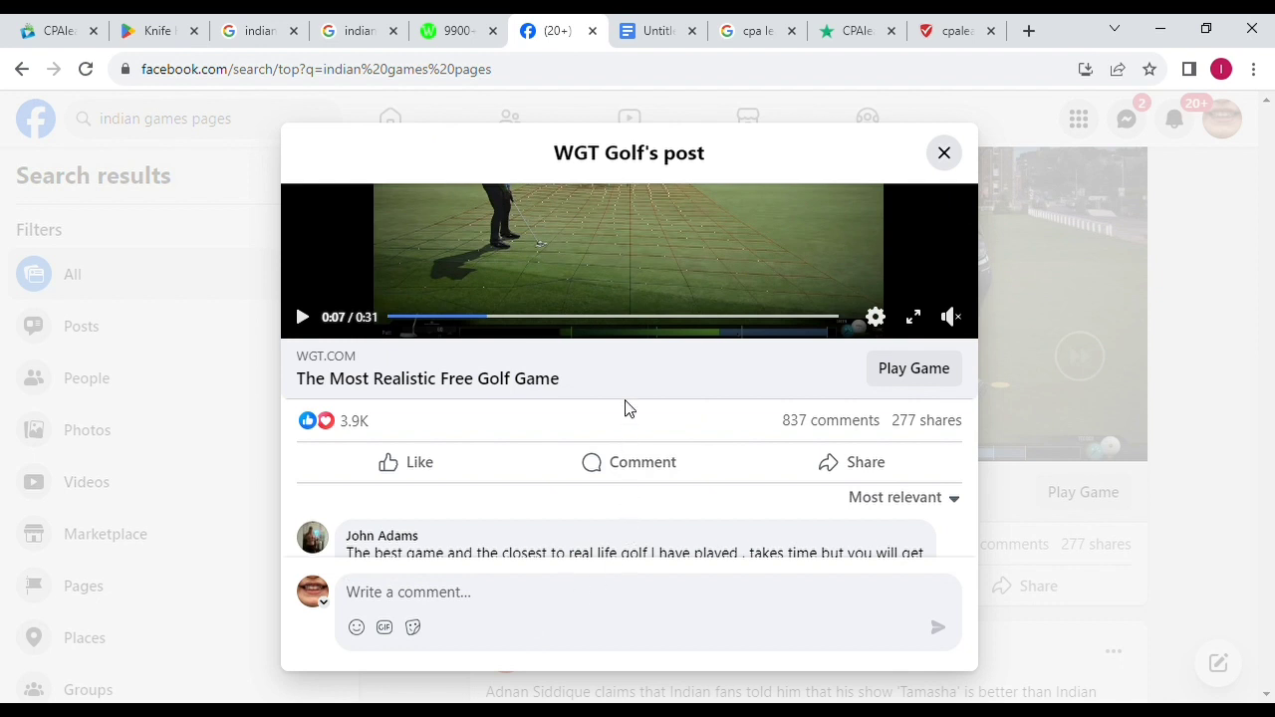
pyautogui.click(474, 611)
pyautogui.hotkey('ctrl', 'v')
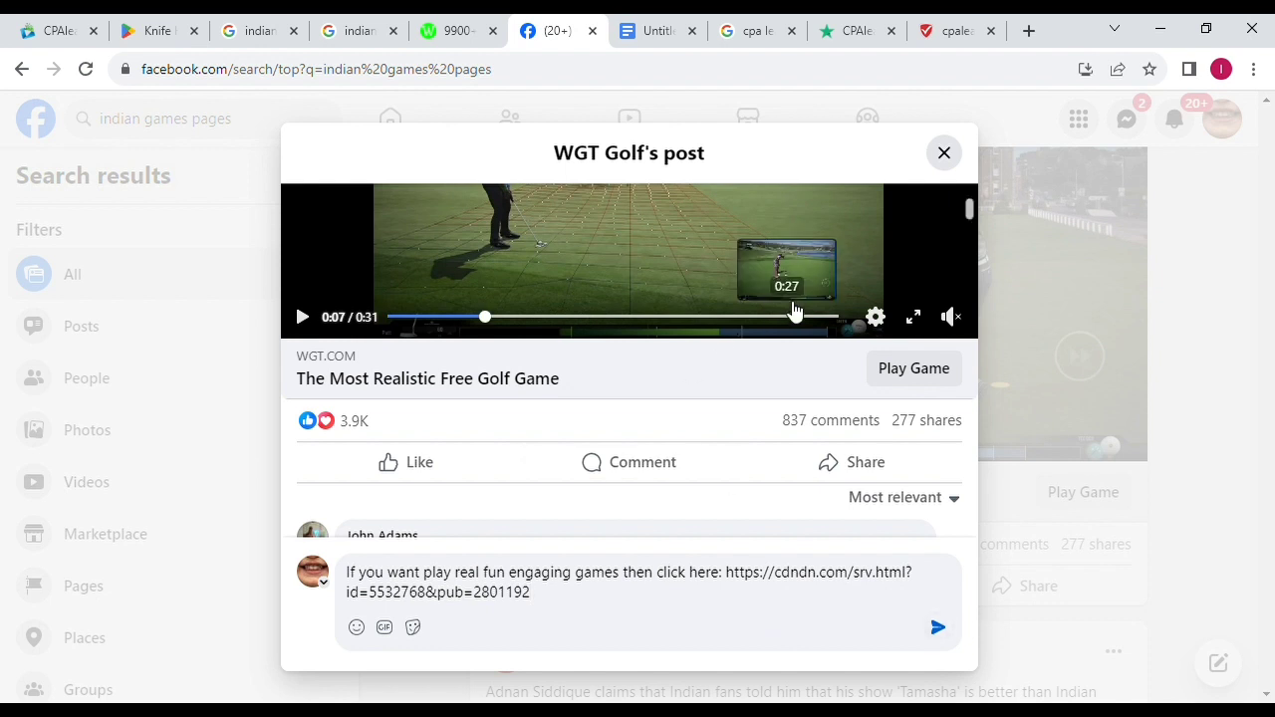
# Return to CPAlead, close the Knife Hit Master Game offer details, and look through the list of offers
pyautogui.click(367, 46)
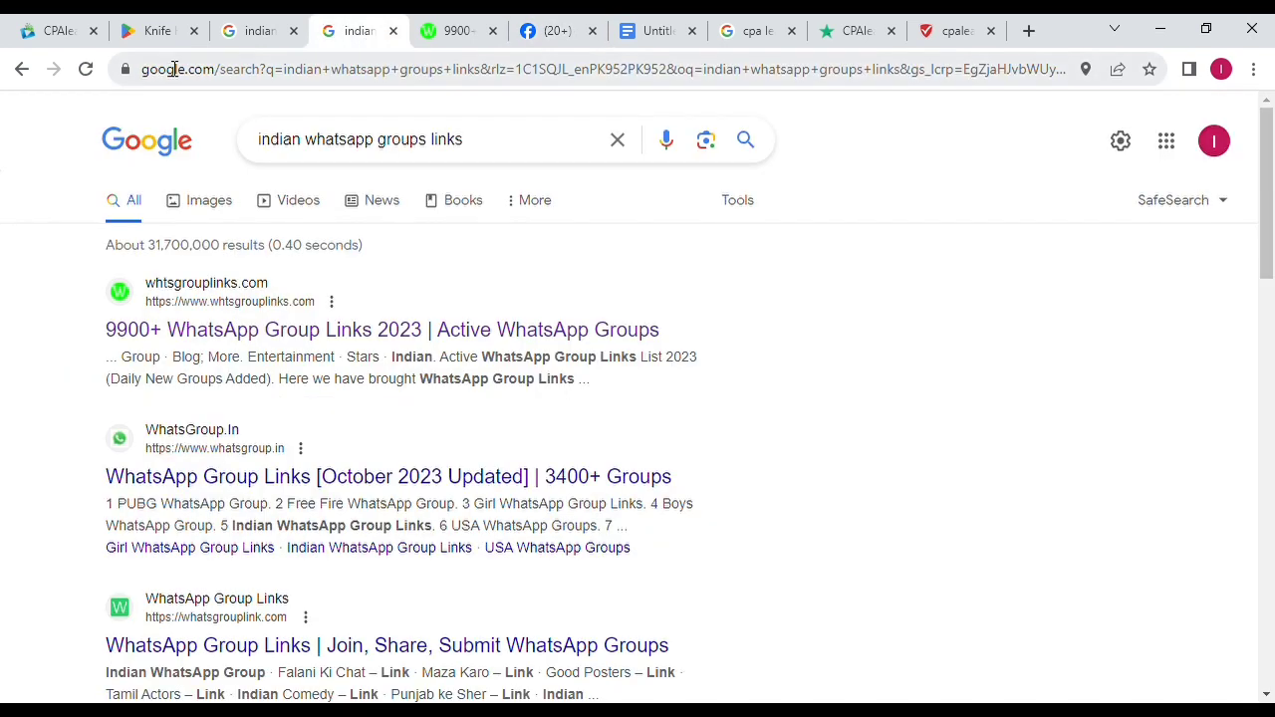
pyautogui.click(157, 40)
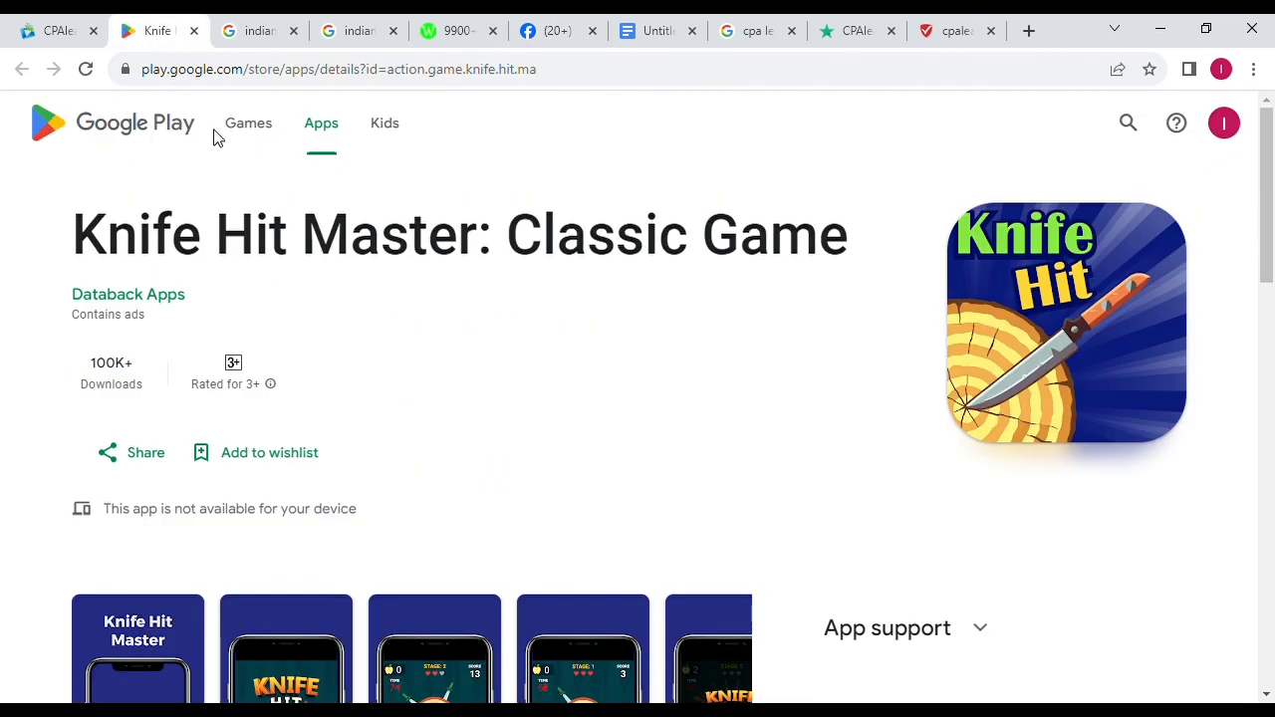
pyautogui.click(58, 36)
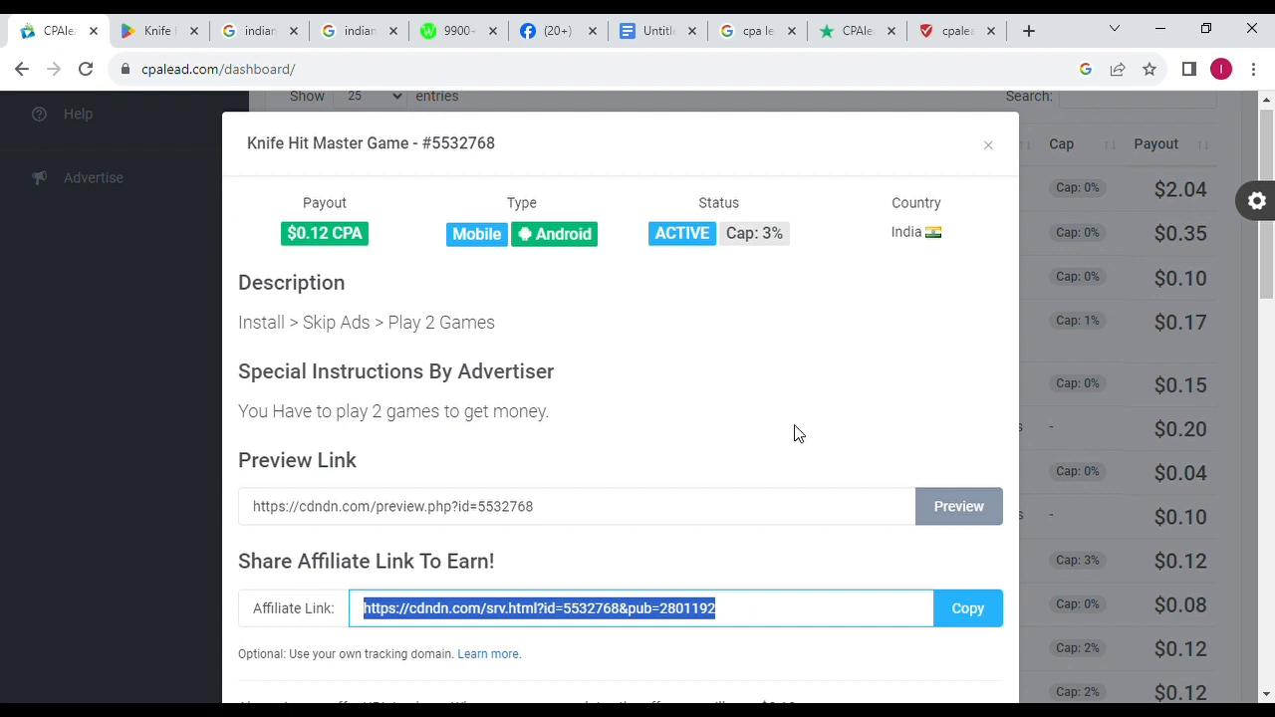
pyautogui.click(988, 148)
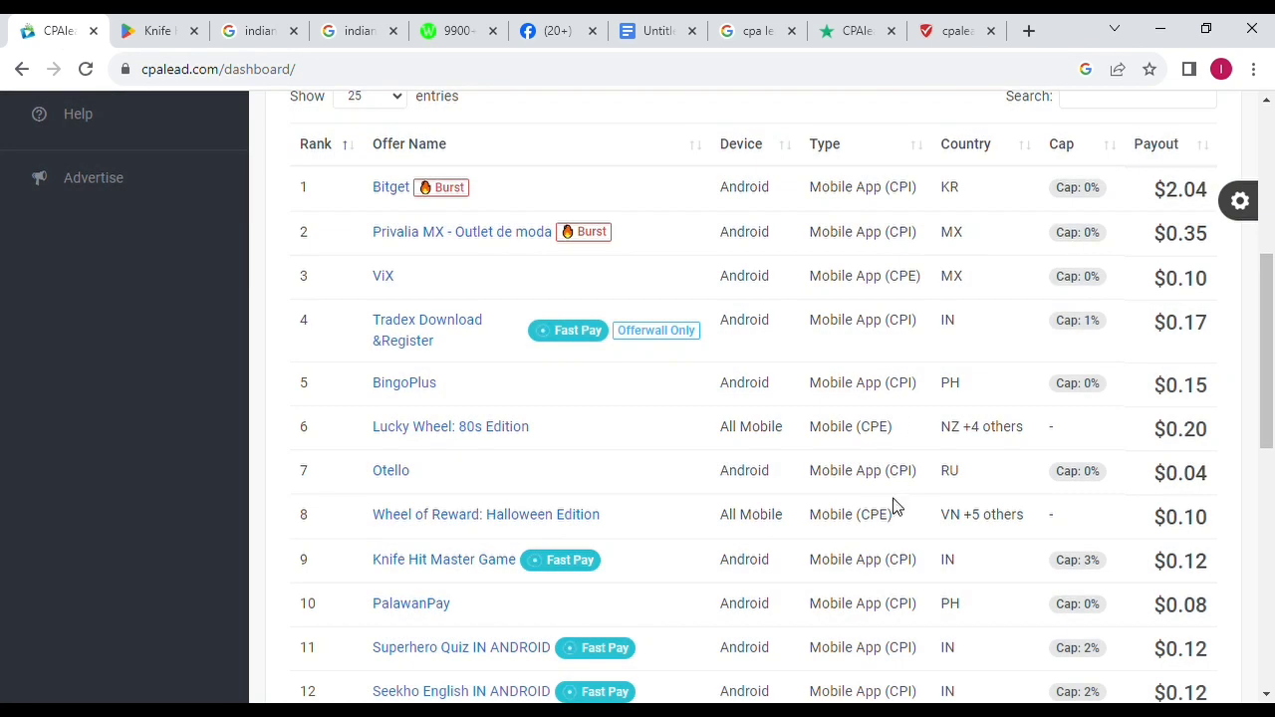
pyautogui.moveTo(1270, 391); pyautogui.dragTo(1271, 504)
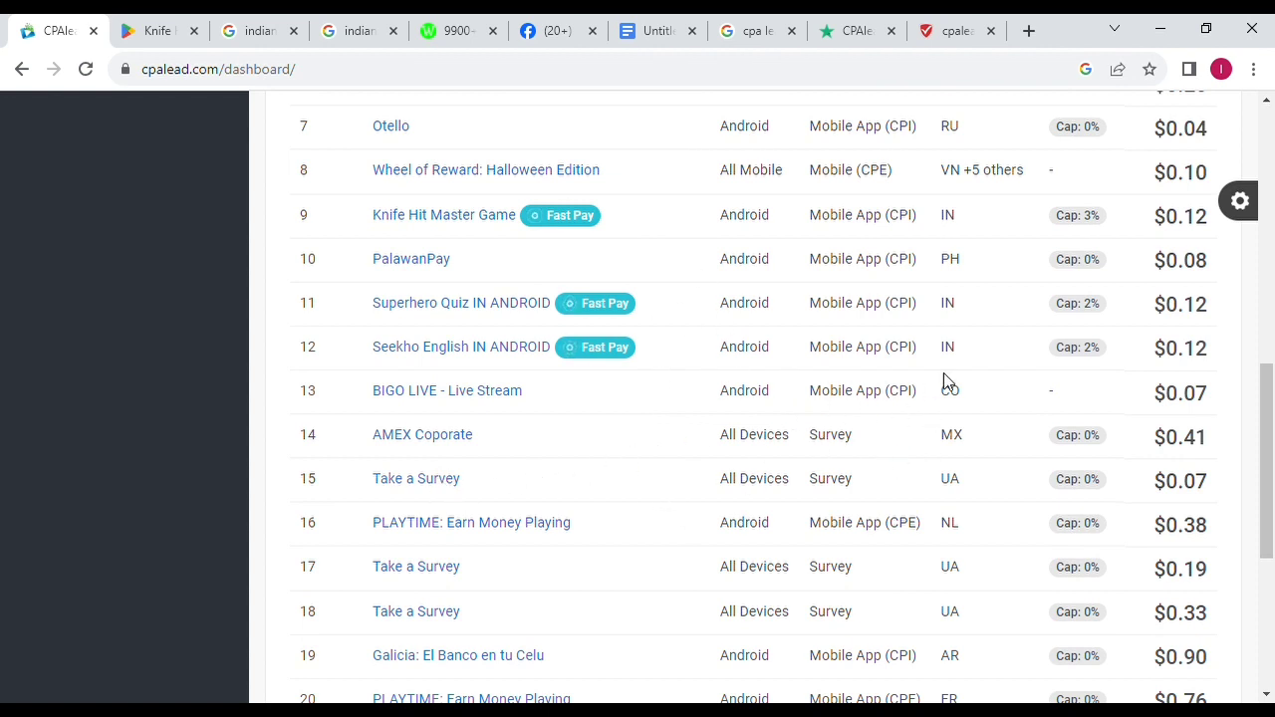
pyautogui.moveTo(1271, 454); pyautogui.dragTo(1271, 316)
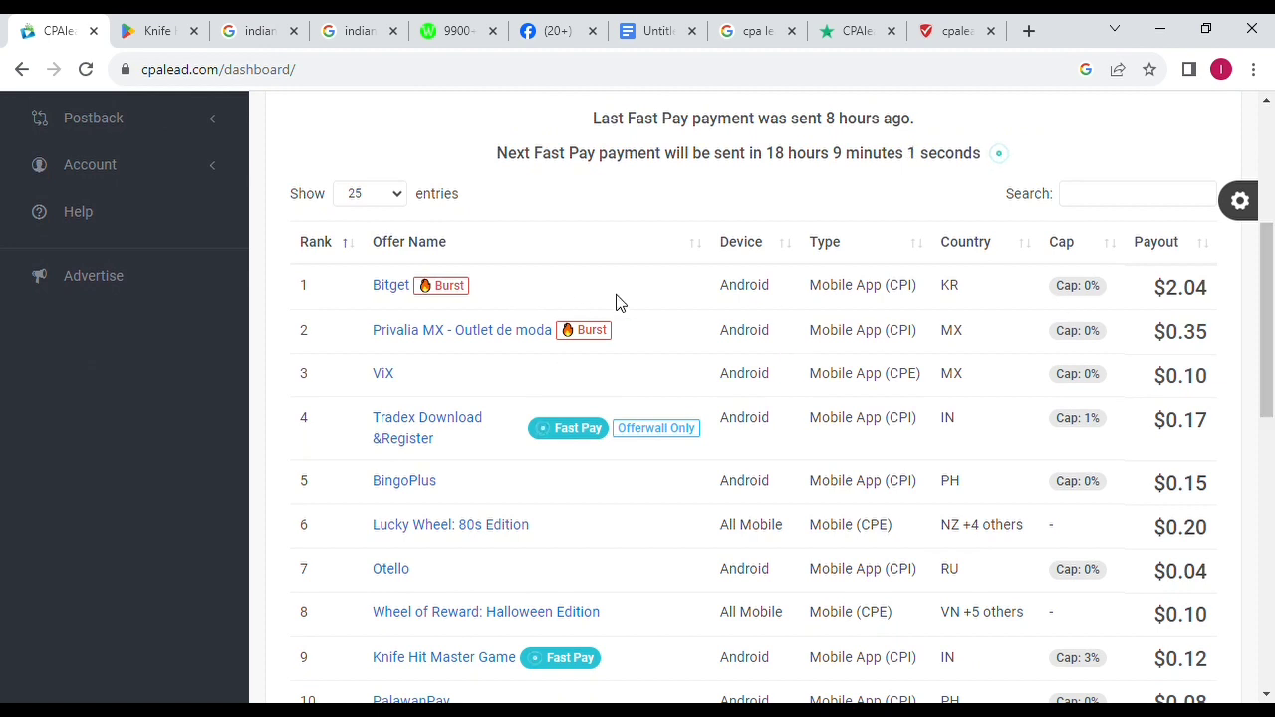
# Revisit the drafted comment on Facebook and return to CPAlead to view the dashboard's earnings summary
pyautogui.click(461, 29)
pyautogui.click(543, 33)
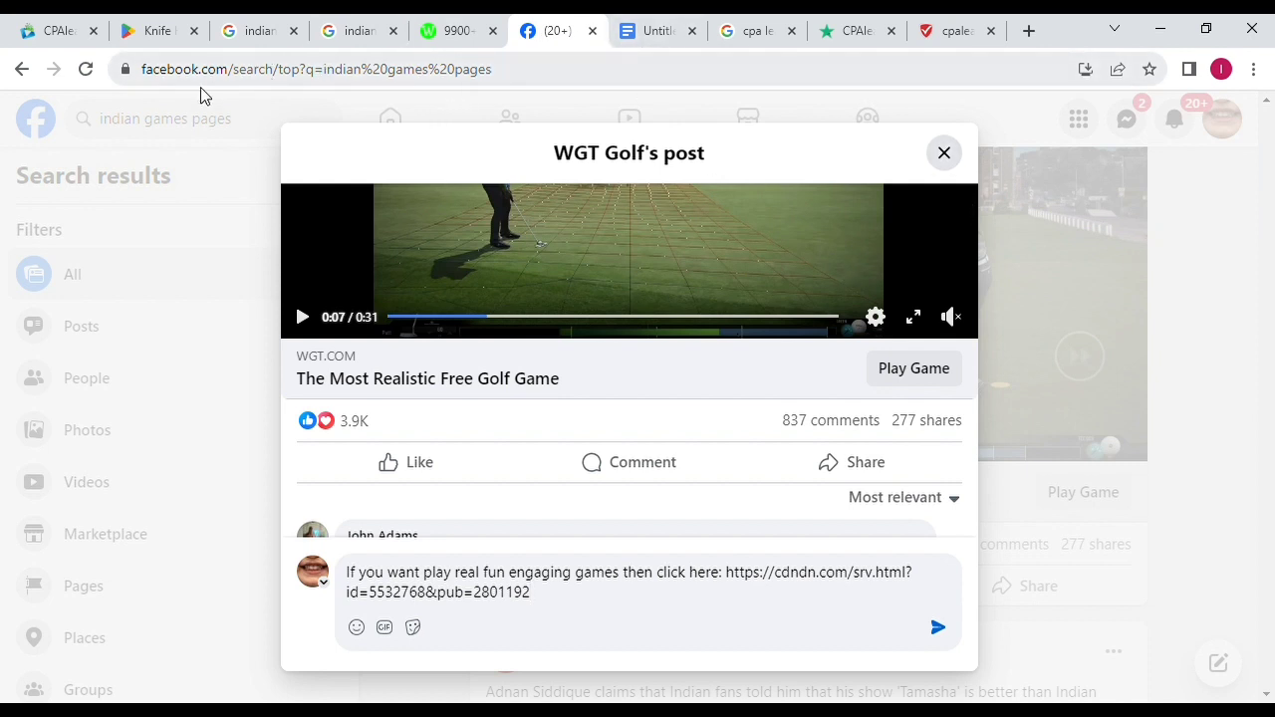
pyautogui.click(55, 40)
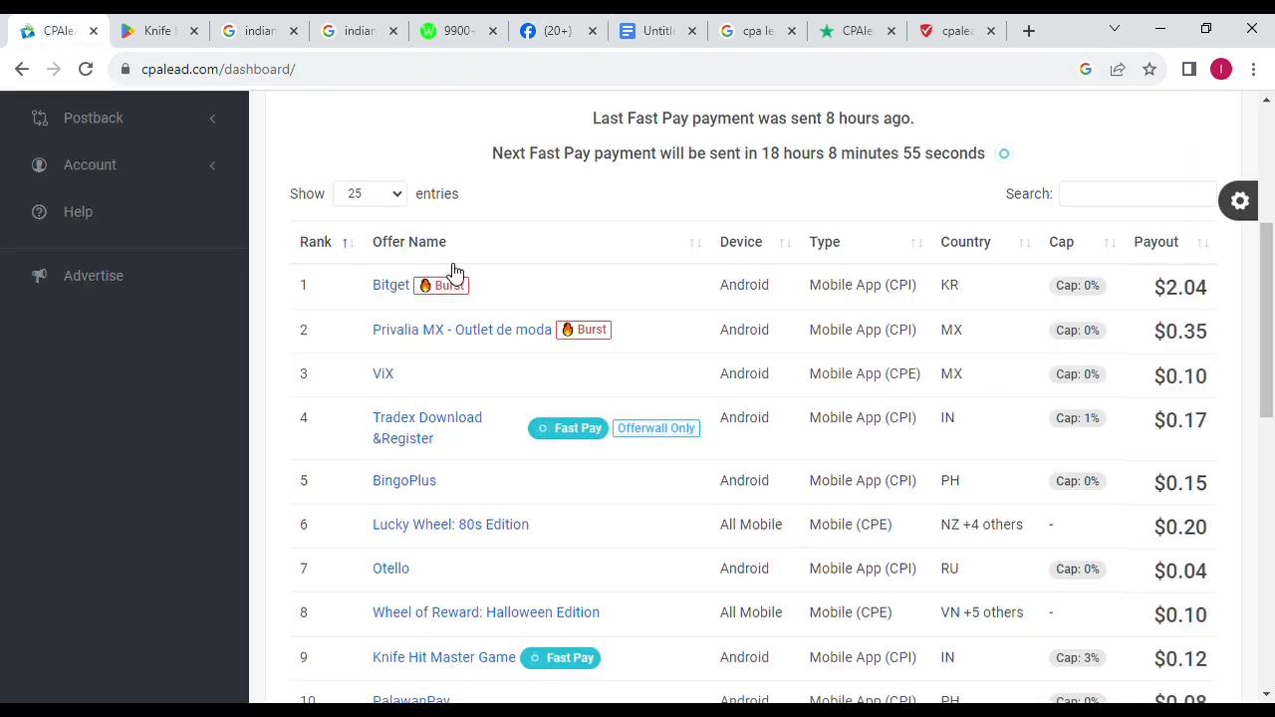
pyautogui.moveTo(1269, 284); pyautogui.dragTo(1270, 169)
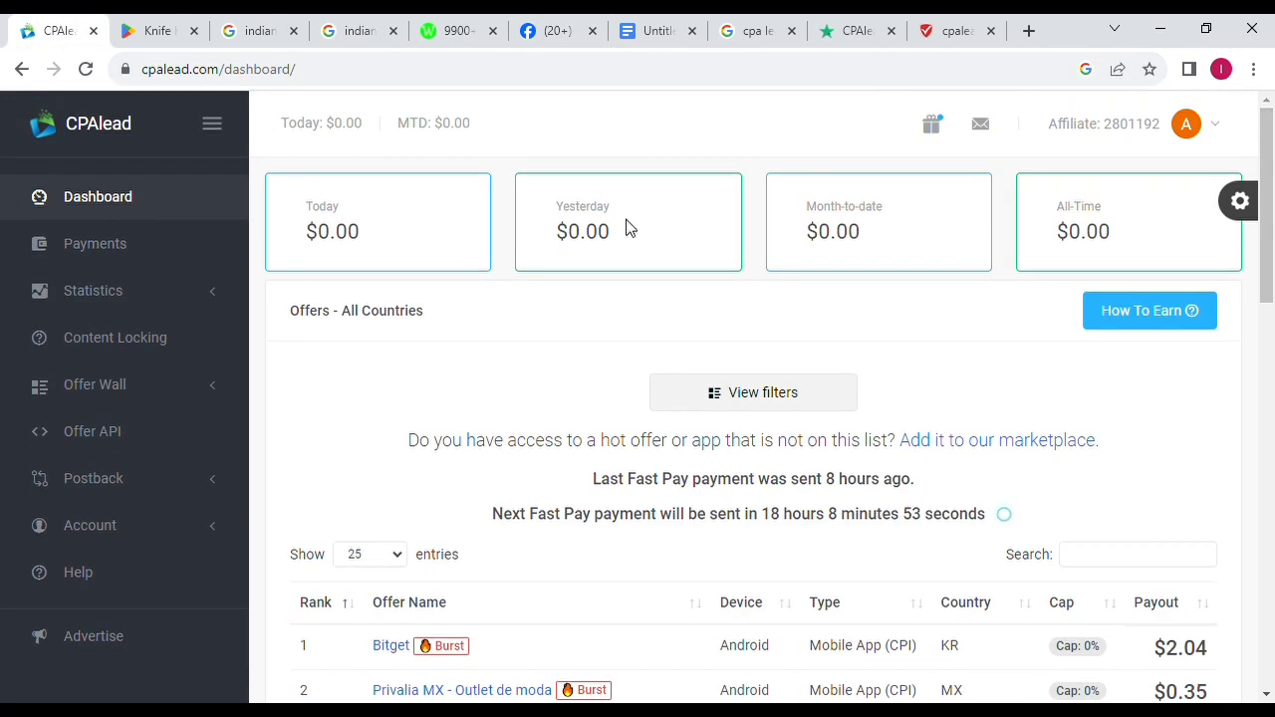
# Select Payoneer as the payment method on CPAlead's payments page and review its signup requirement
pyautogui.click(91, 251)
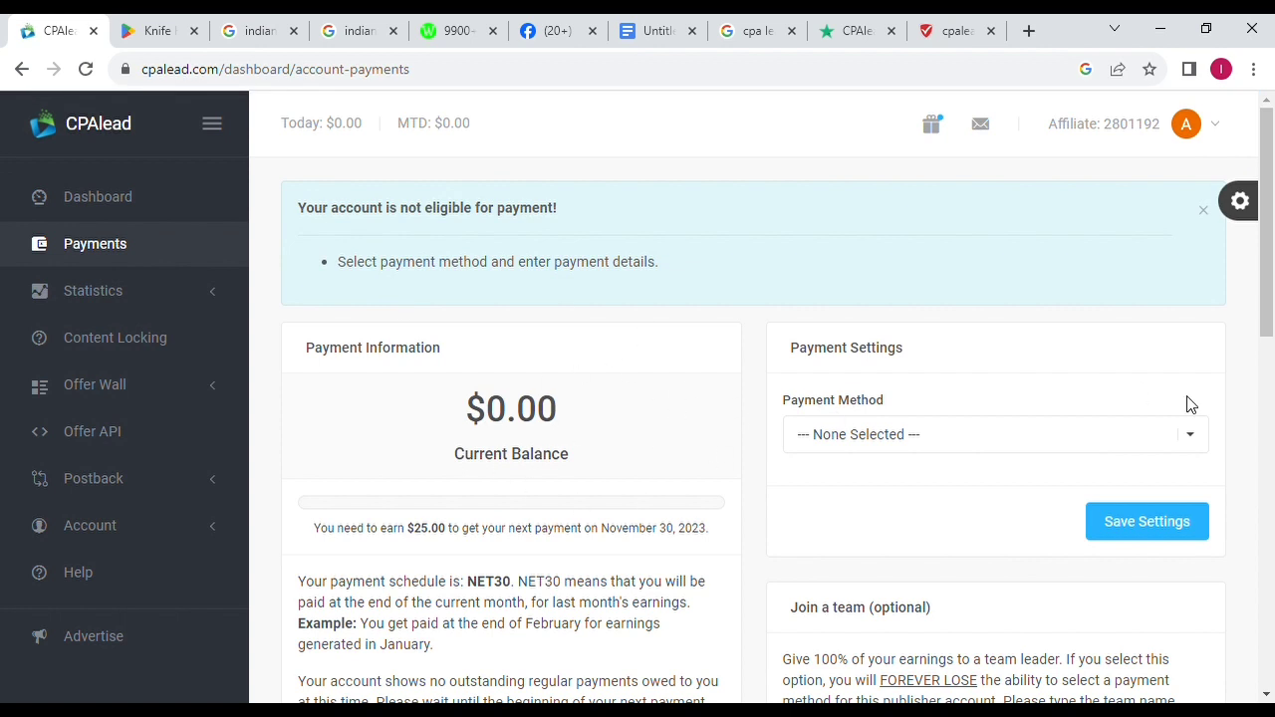
pyautogui.scroll(-2, 1096, 359)
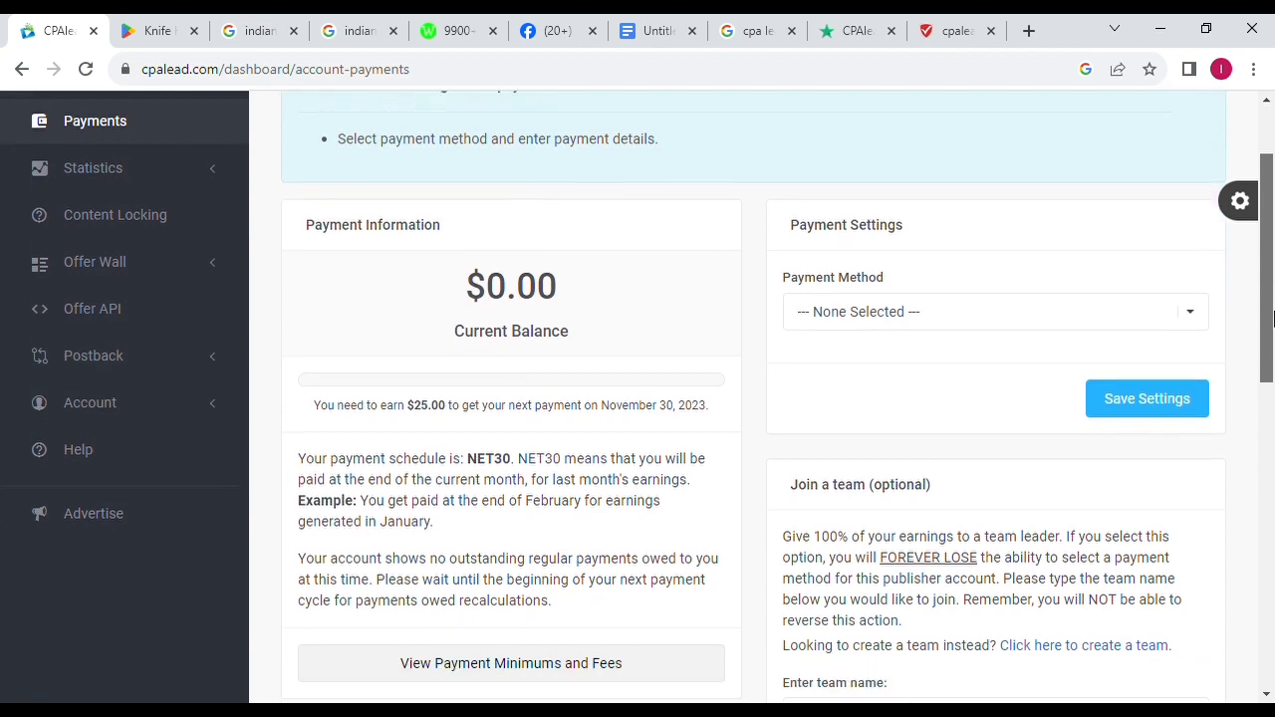
pyautogui.click(1199, 311)
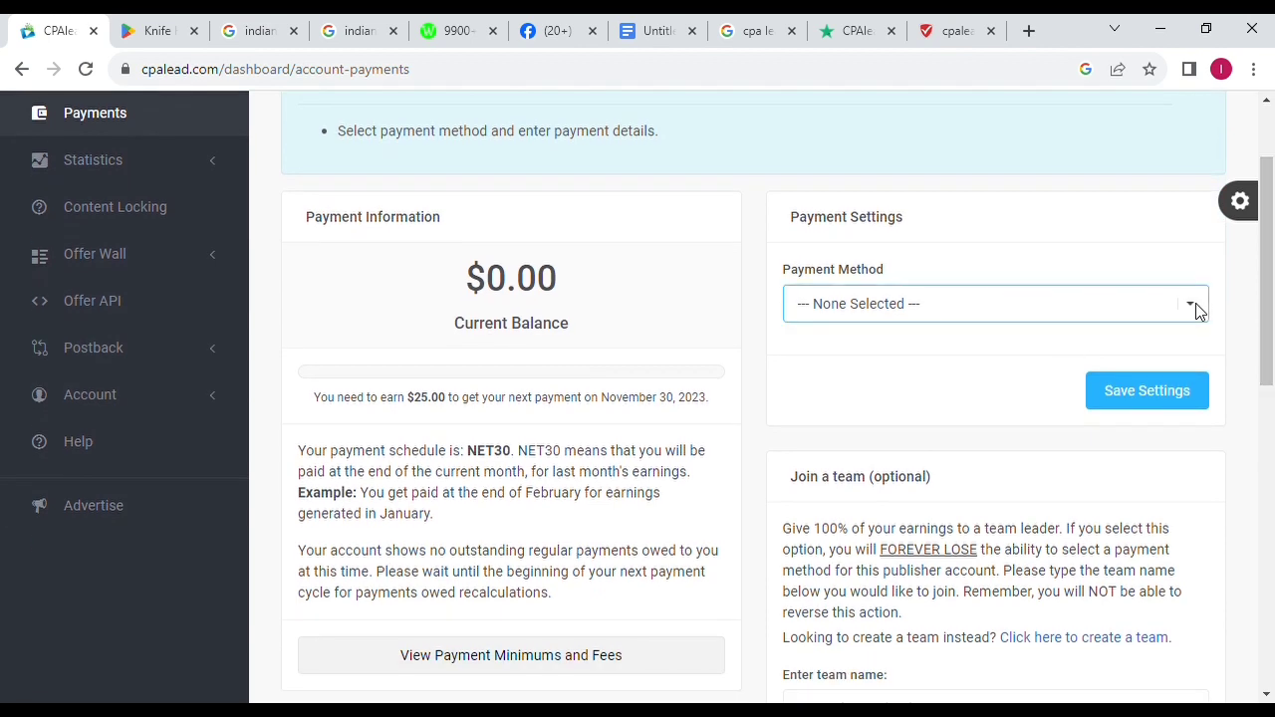
pyautogui.click(891, 370)
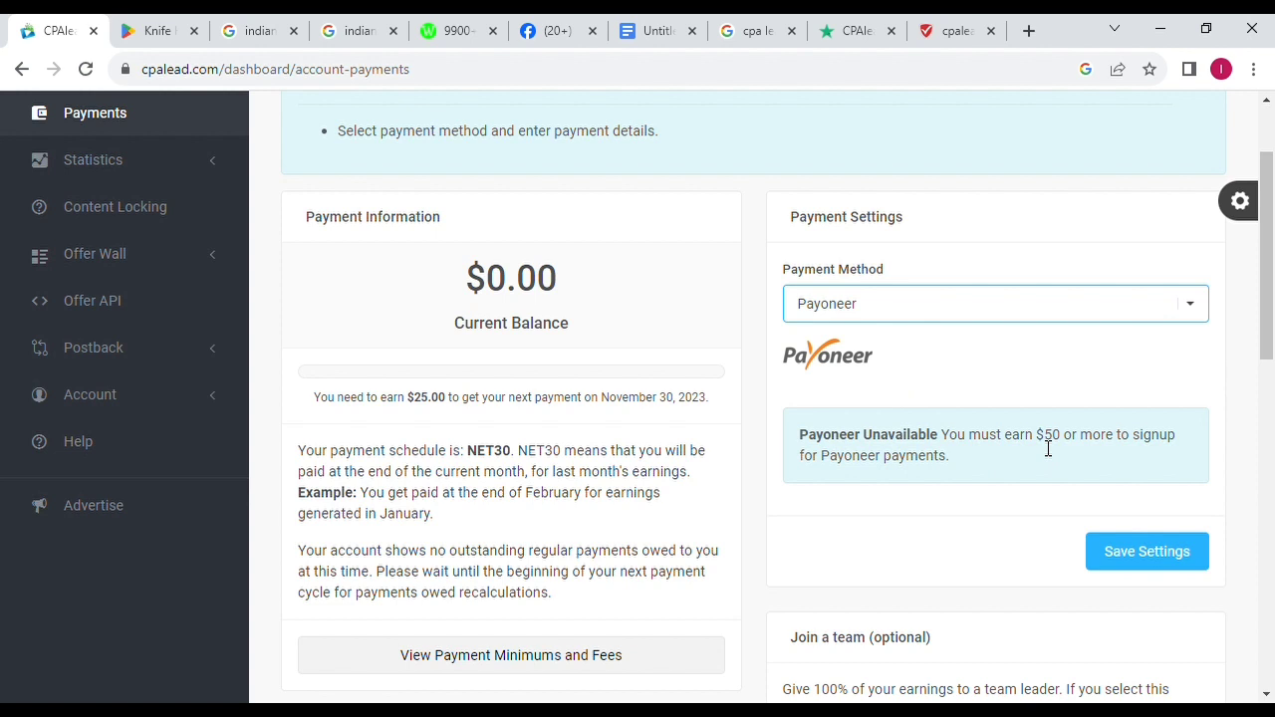
pyautogui.moveTo(1036, 439); pyautogui.dragTo(1076, 450)
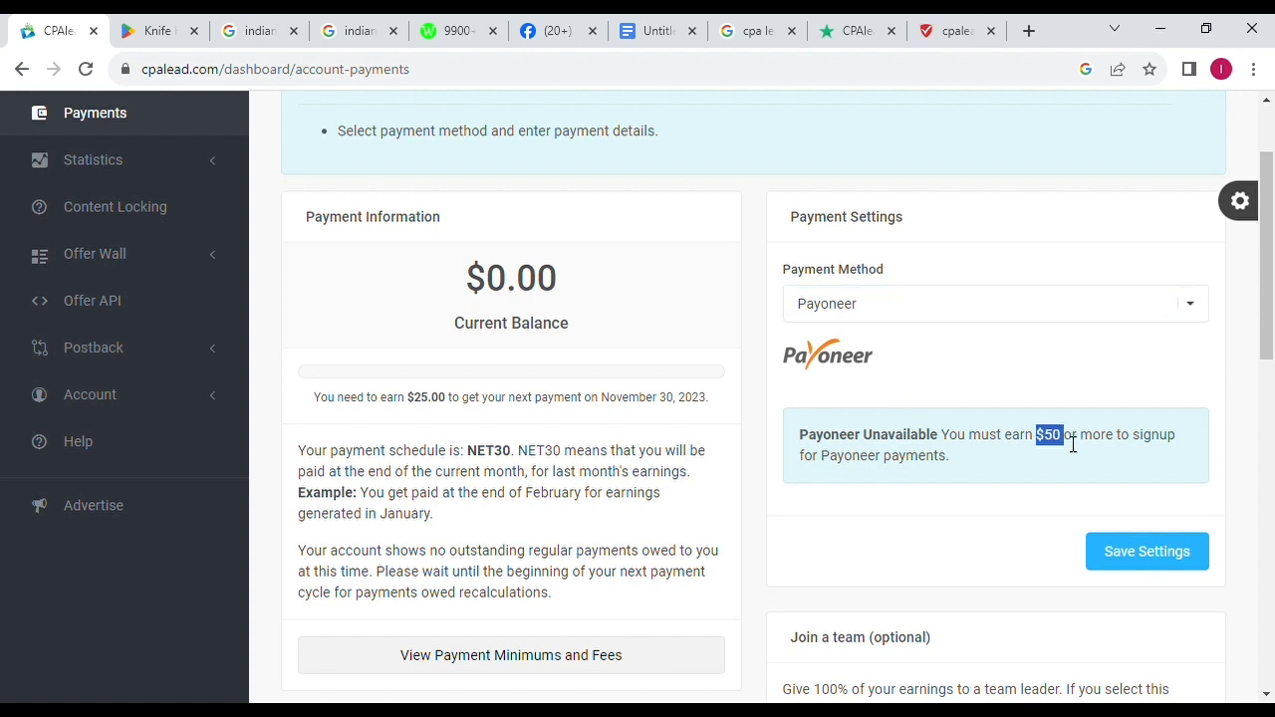
pyautogui.click(1010, 397)
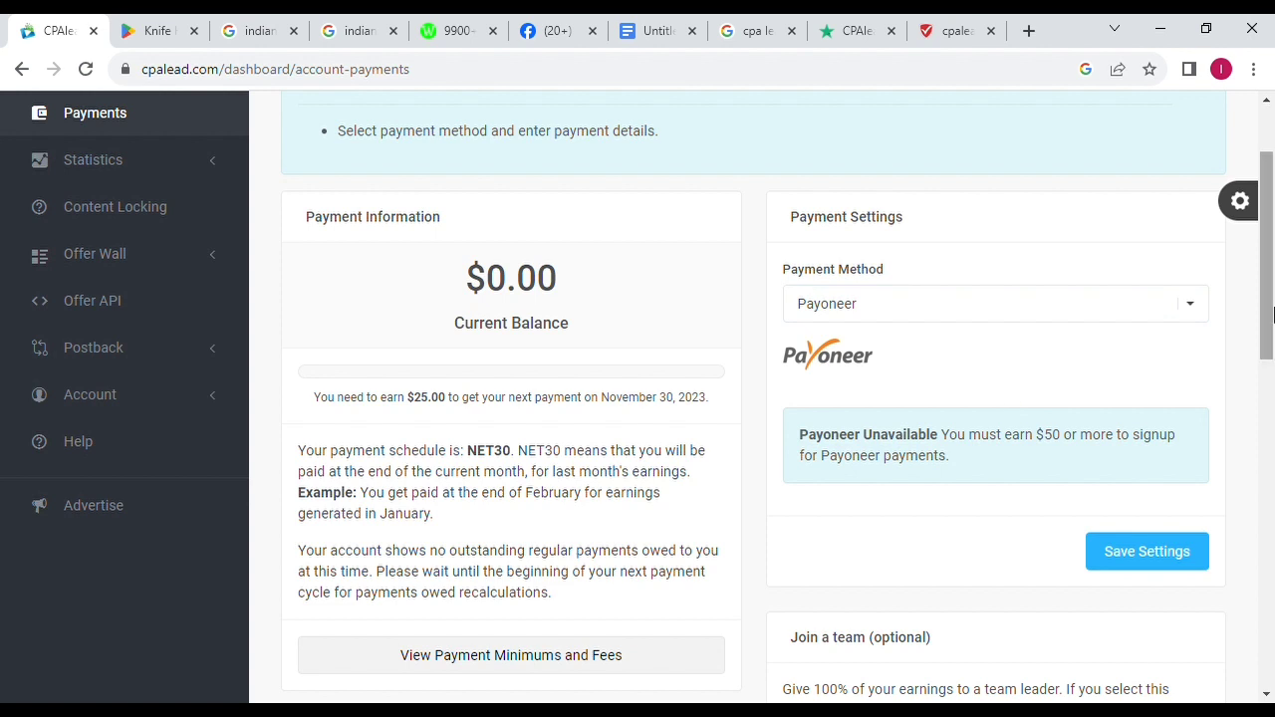
pyautogui.moveTo(1274, 315); pyautogui.dragTo(1274, 335)
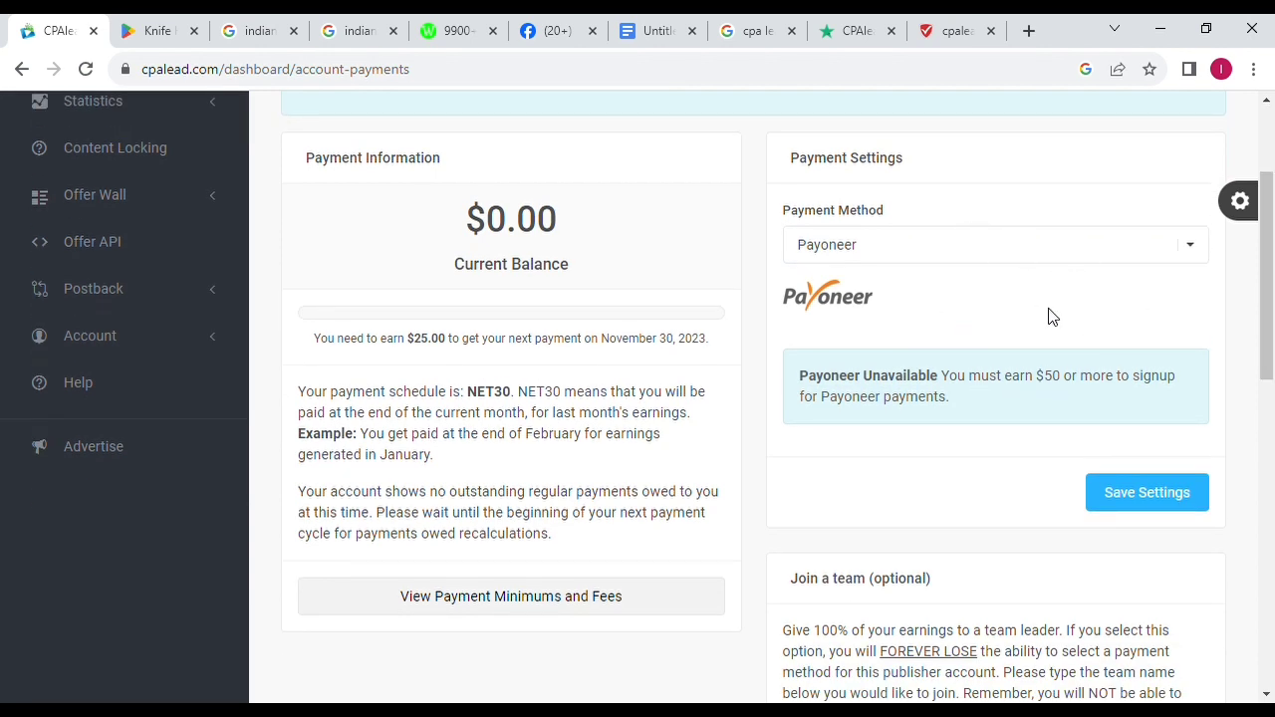
pyautogui.moveTo(1274, 312); pyautogui.dragTo(1273, 244)
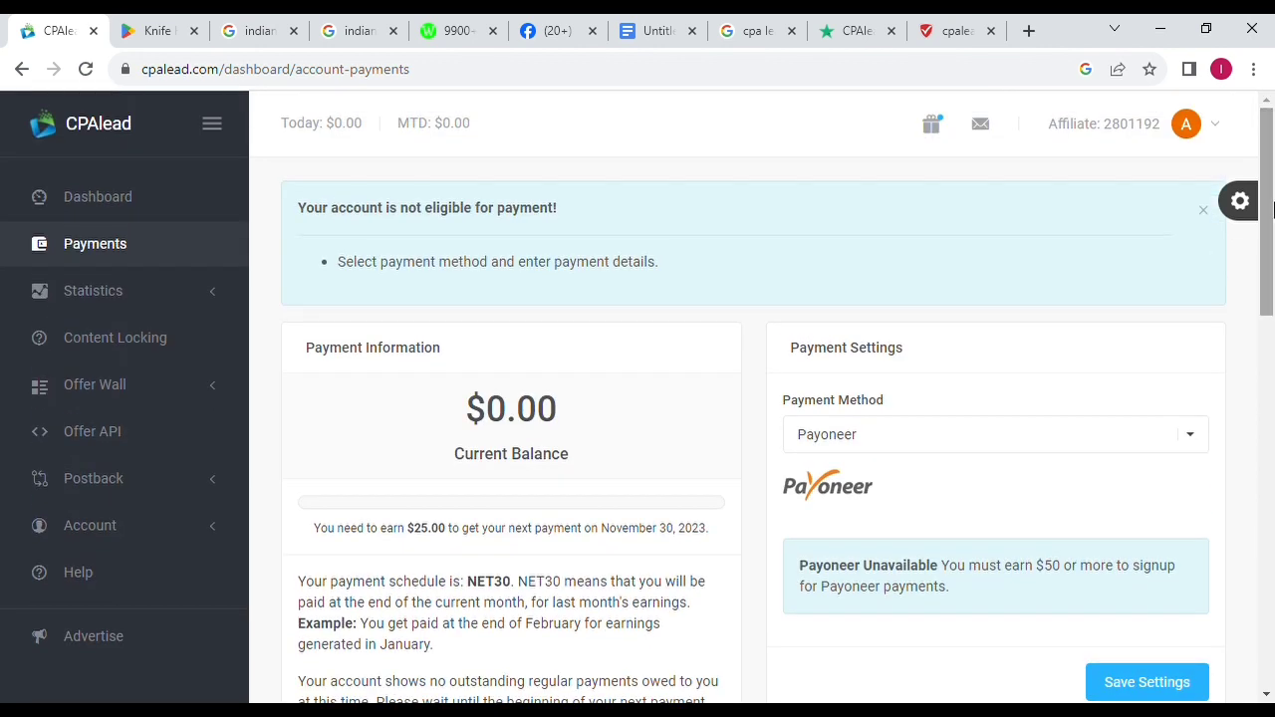
# Return to the CPAlead dashboard, then revisit the WhatsApp Group Links site and the Knife Hit Master page on Google Play
pyautogui.click(120, 202)
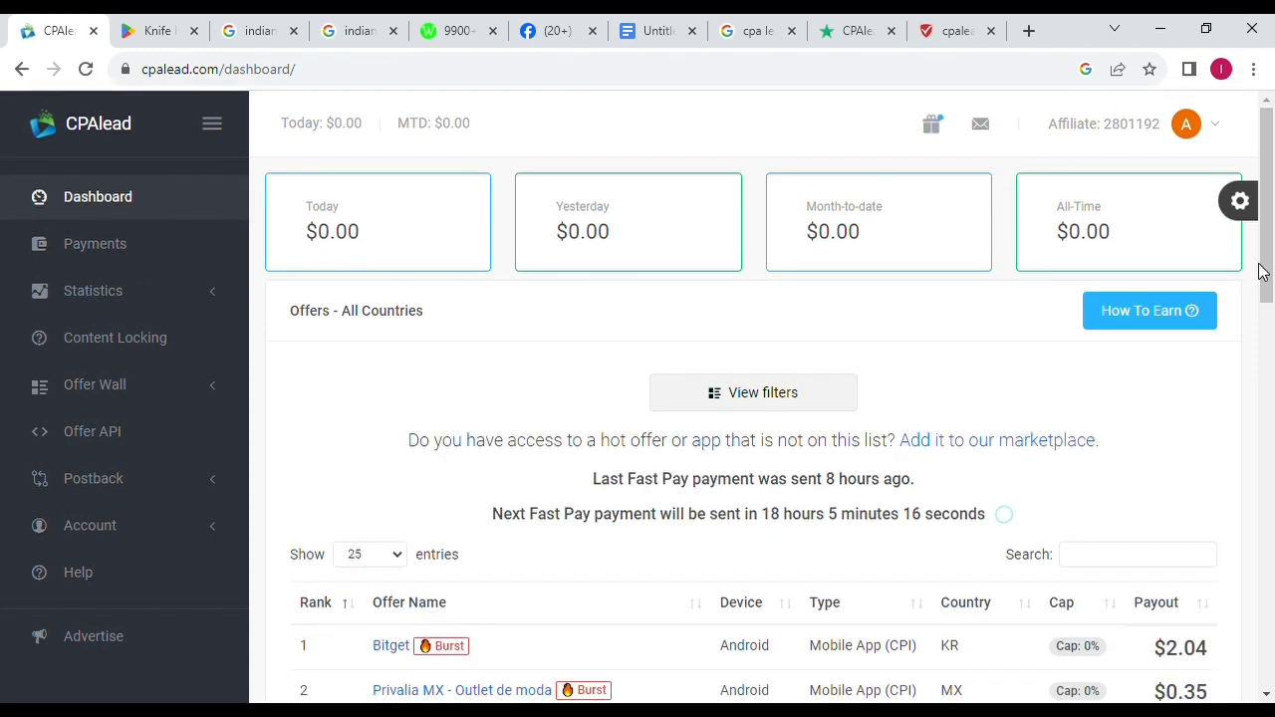
pyautogui.click(454, 35)
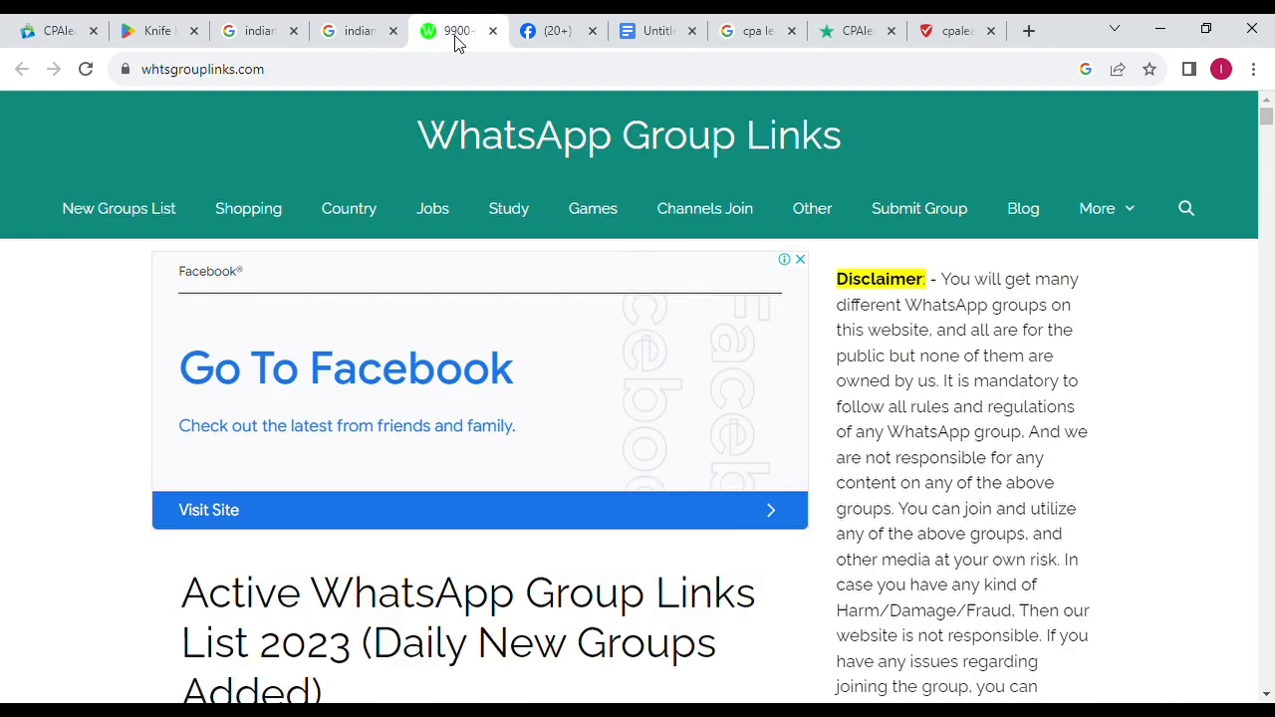
pyautogui.moveTo(1267, 120); pyautogui.dragTo(1267, 195)
pyautogui.moveTo(1267, 185); pyautogui.dragTo(1268, 108)
pyautogui.click(156, 40)
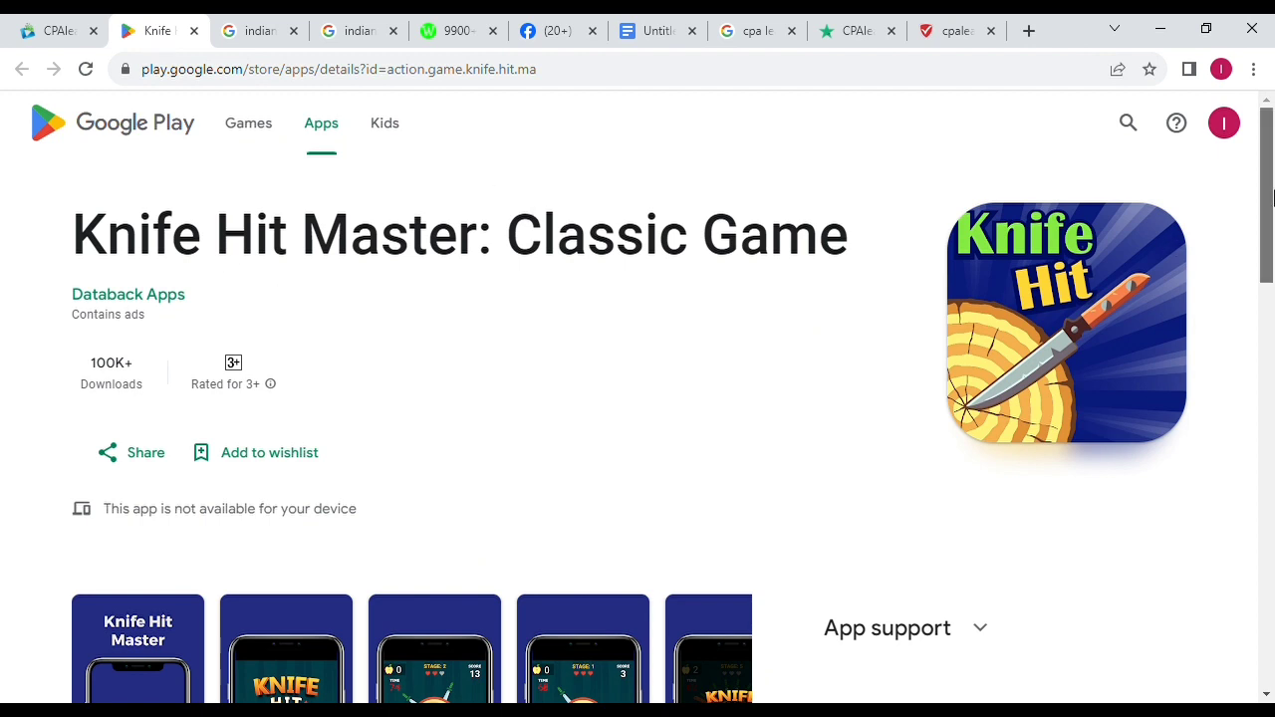
# Switch to the Google results for "cpa lead scamadviser" to check CPAlead's legitimacy
pyautogui.click(763, 31)
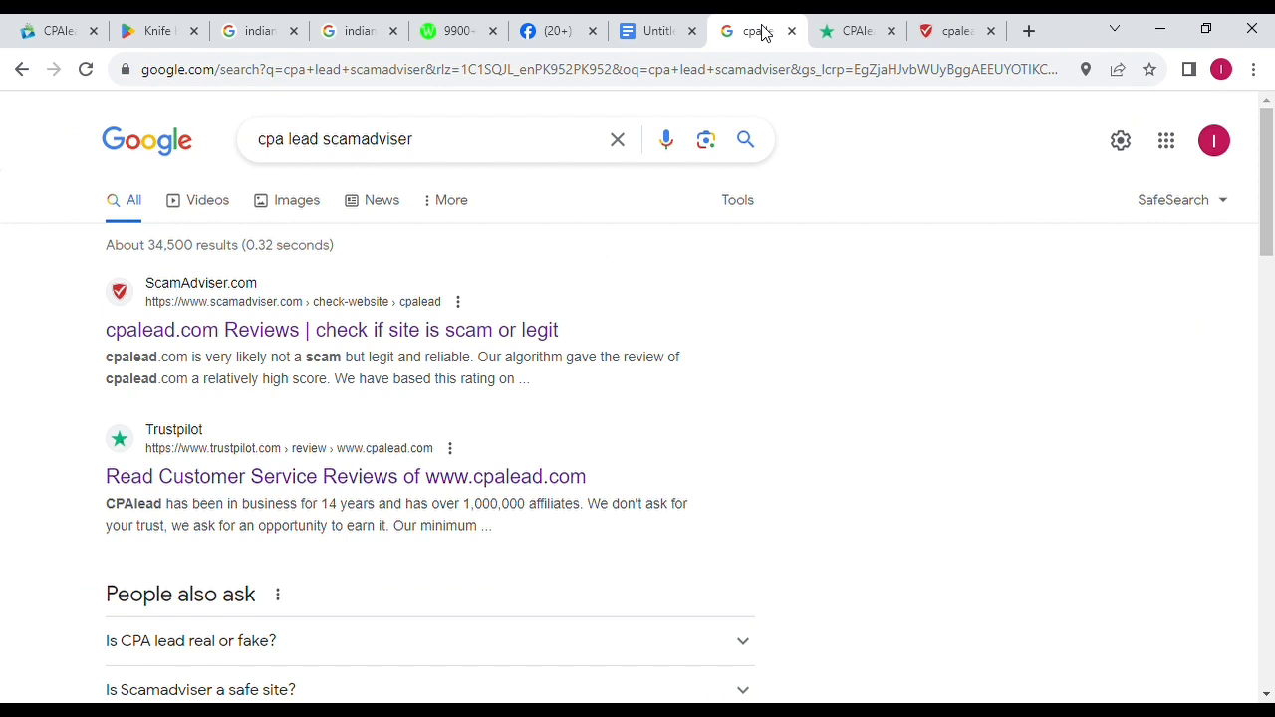